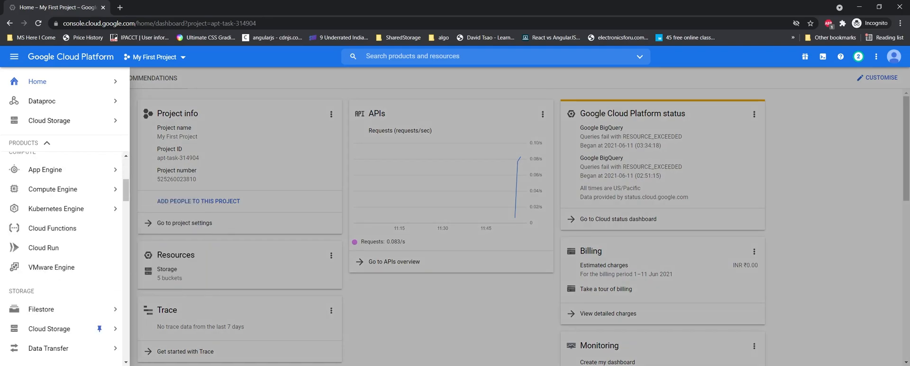
# Step: Open Cloud Functions in the current project and start creating a new function
pyautogui.scroll(2, 52, 206)
pyautogui.moveTo(52, 206)
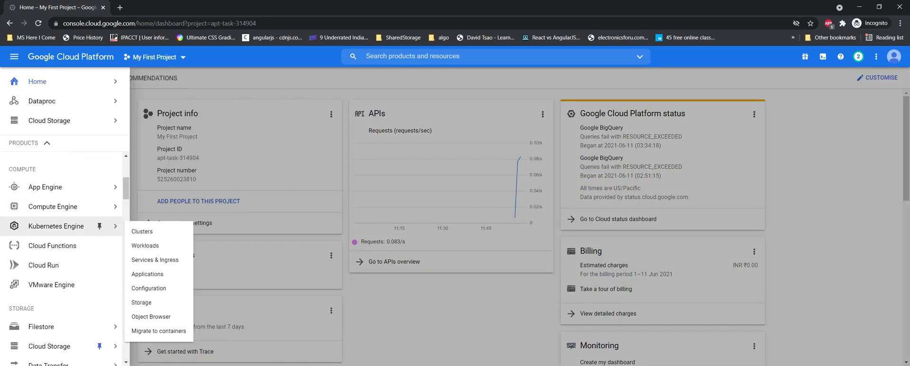
pyautogui.click(52, 245)
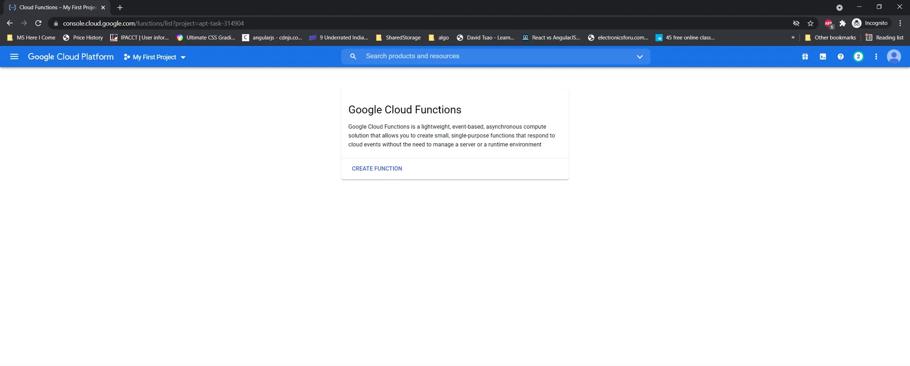
pyautogui.click(376, 168)
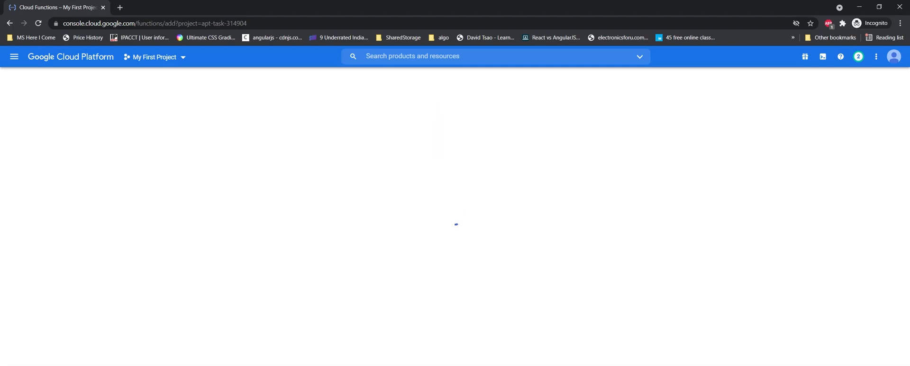
# Step: Name the new function my-first-cf
pyautogui.doubleClick(57, 154)
pyautogui.click(57, 154)
pyautogui.hotkey('ctrl', 'a')
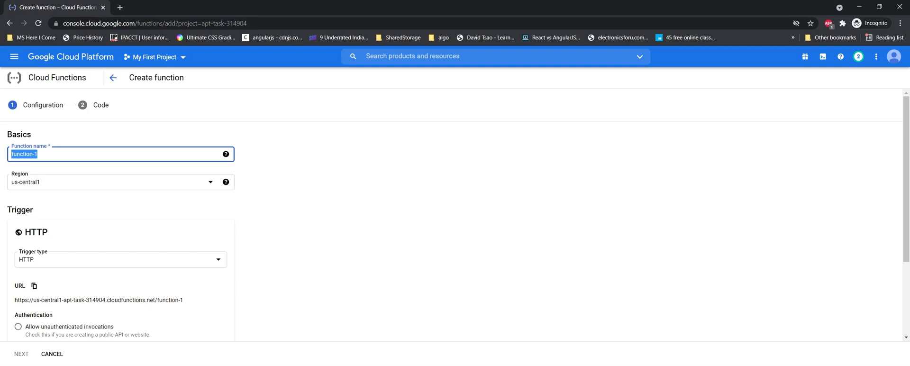
pyautogui.write('my-first-cf')
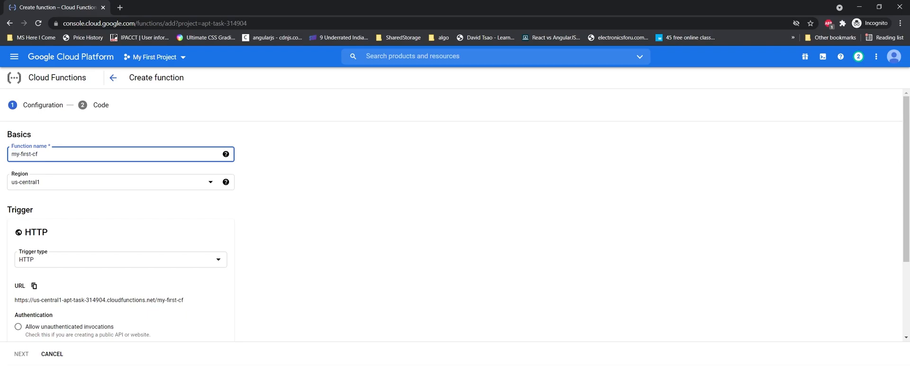
pyautogui.press('Tab')
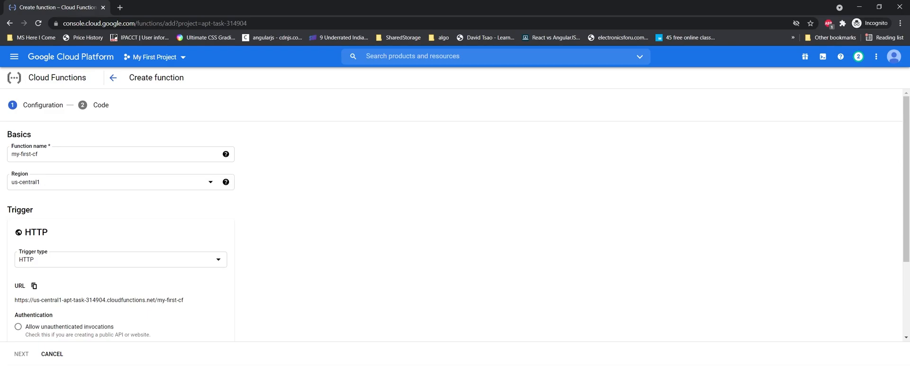
# Step: Review the available regions and select us-central1 (Iowa) as the function's region
pyautogui.click(120, 182)
pyautogui.scroll(-4, 113, 256)
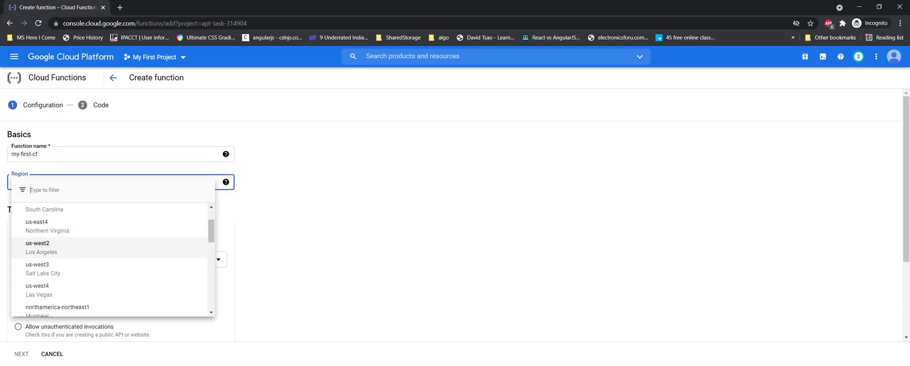
pyautogui.scroll(-6, 114, 258)
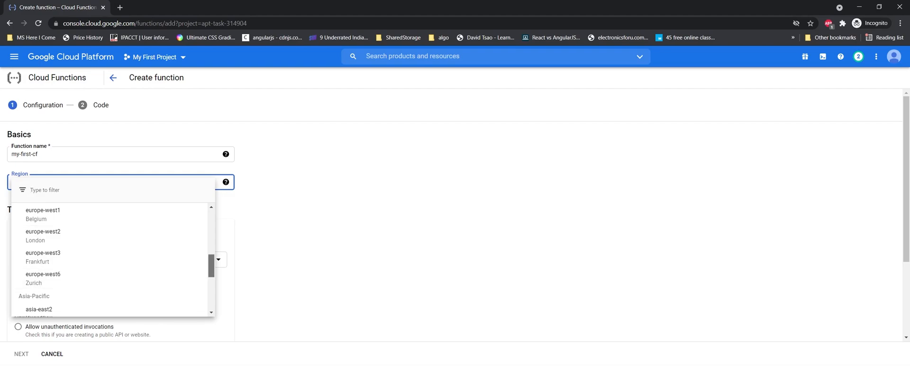
pyautogui.scroll(10, 114, 252)
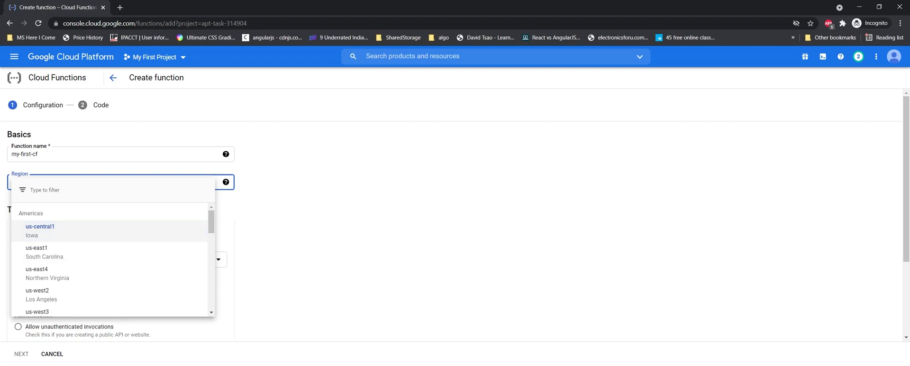
pyautogui.scroll(-4, 114, 232)
pyautogui.scroll(5, 114, 251)
pyautogui.click(40, 230)
pyautogui.click(341, 223)
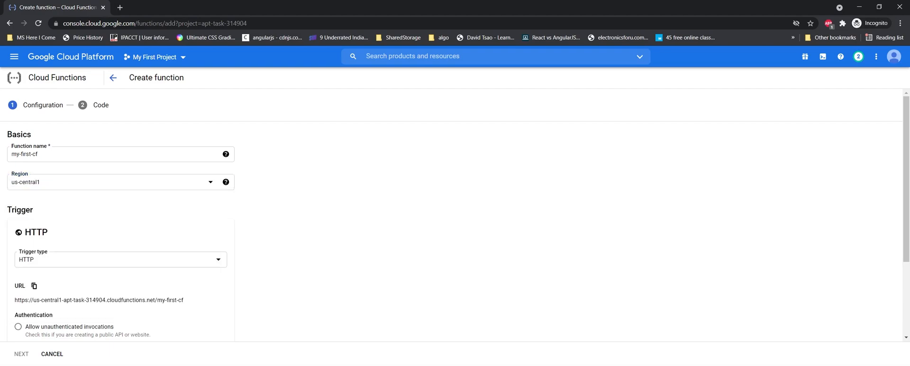
# Step: Review the available trigger types and select HTTP for the function
pyautogui.scroll(-2, 341, 223)
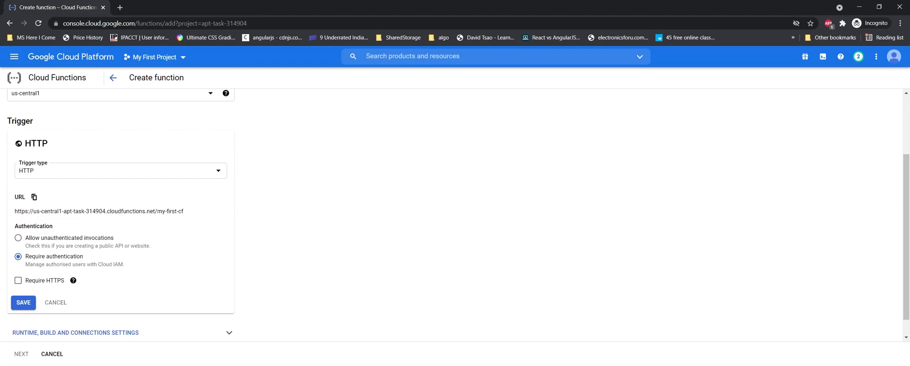
pyautogui.click(121, 171)
pyautogui.moveTo(219, 195); pyautogui.dragTo(219, 203)
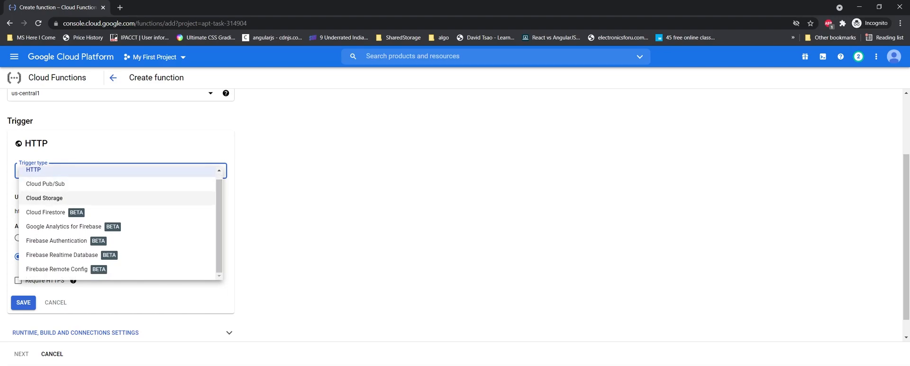
pyautogui.scroll(1, 95, 216)
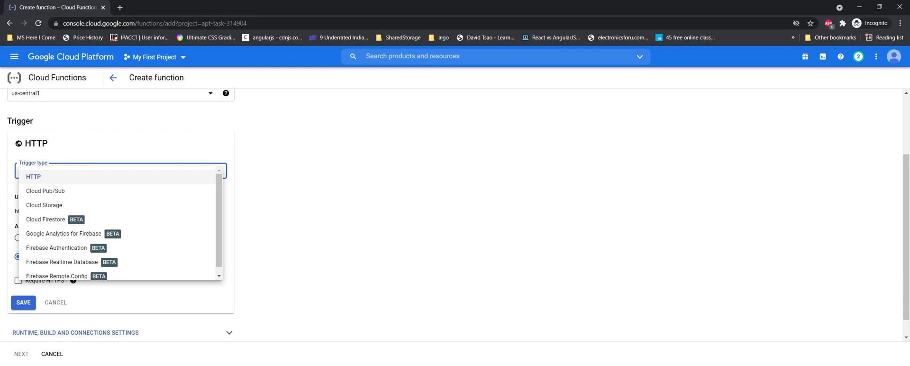
pyautogui.click(43, 177)
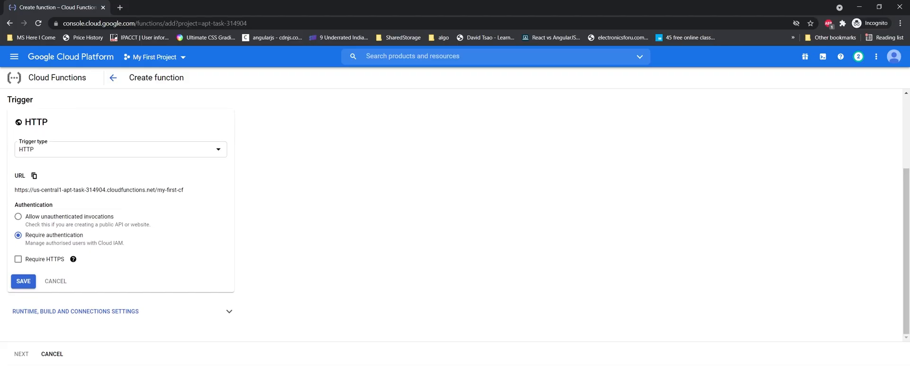
# Step: Allow unauthenticated invocations for the HTTP trigger, leave Require HTTPS off, and save the trigger
pyautogui.scroll(1, 121, 213)
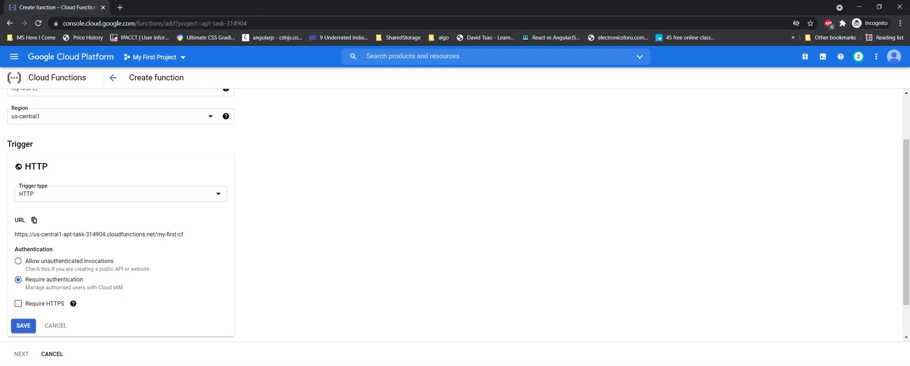
pyautogui.scroll(-1, 120, 213)
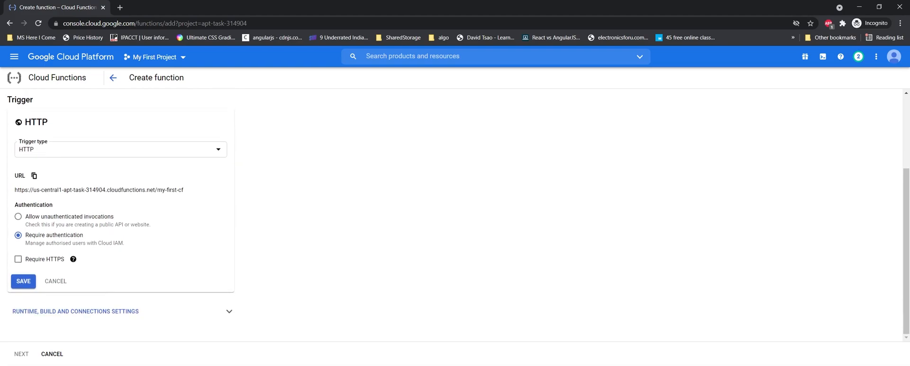
pyautogui.moveTo(20, 190); pyautogui.dragTo(183, 190)
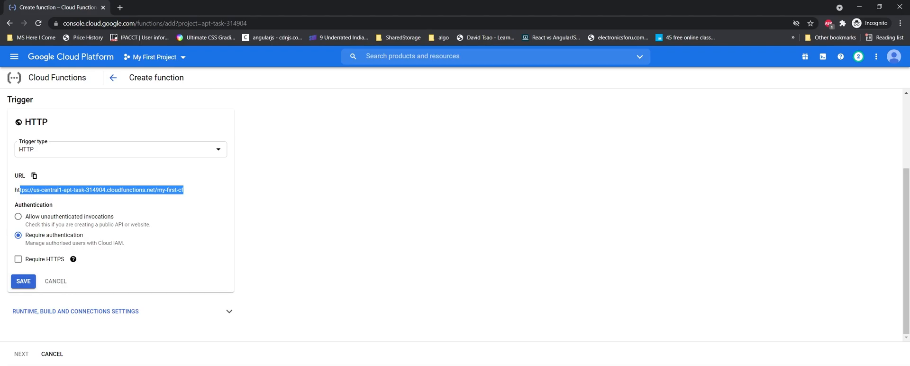
pyautogui.click(183, 191)
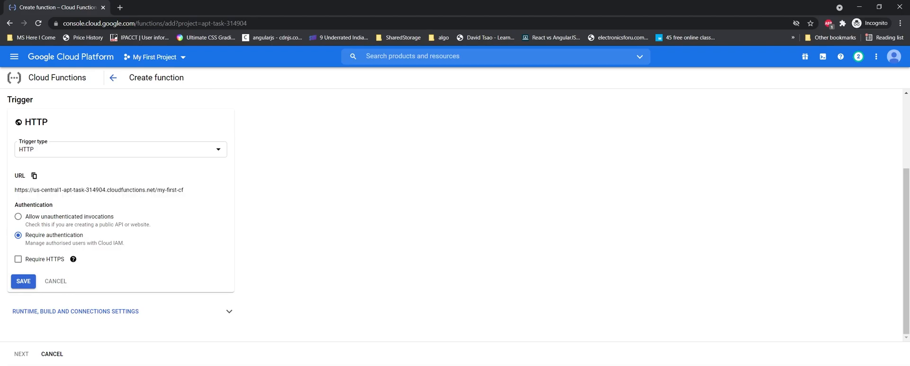
pyautogui.click(18, 235)
pyautogui.click(18, 216)
pyautogui.moveTo(73, 259)
pyautogui.click(23, 281)
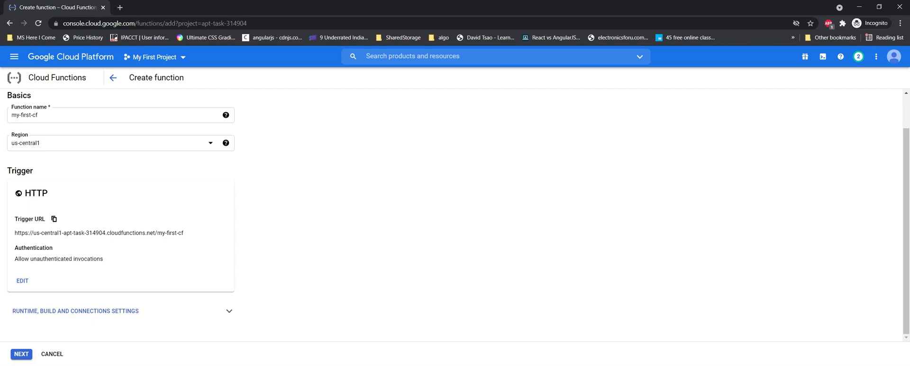
# Step: Expand the runtime, build and connections settings and set the allocated memory to 128 MiB
pyautogui.click(229, 311)
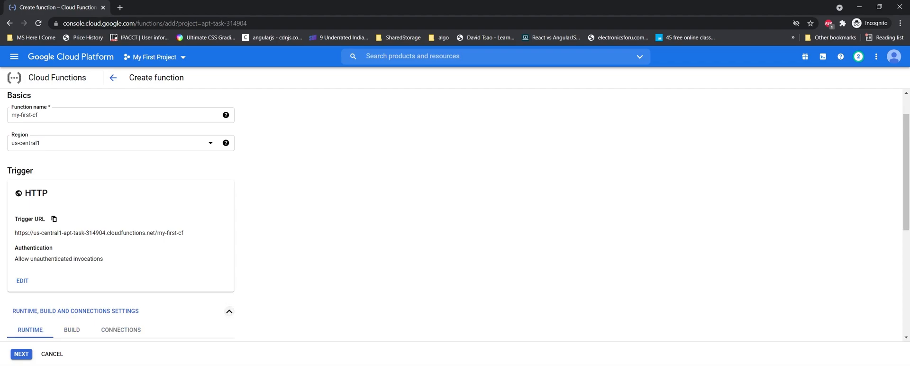
pyautogui.scroll(-2, 229, 311)
pyautogui.scroll(-1, 121, 214)
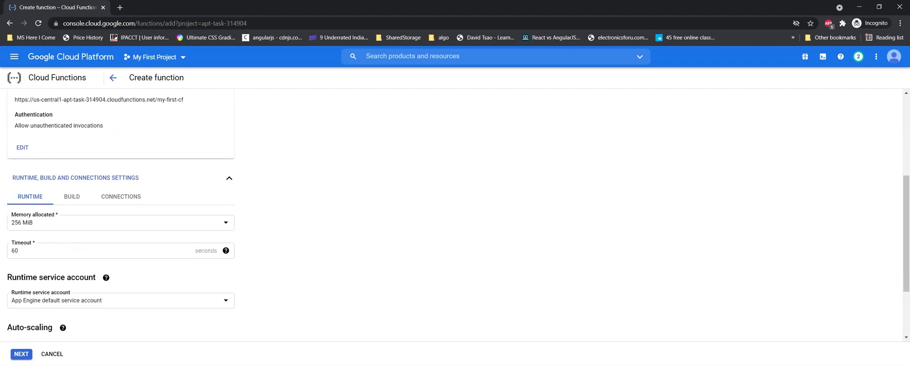
pyautogui.click(121, 222)
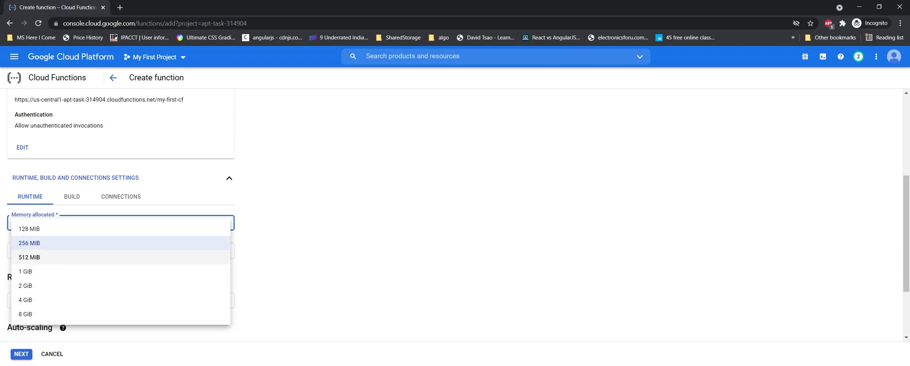
pyautogui.click(29, 229)
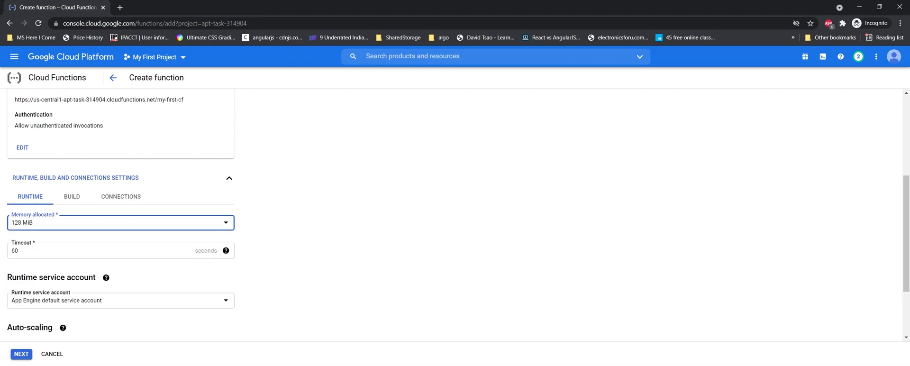
# Step: Try a function timeout of 3000 seconds and restore it to 60 seconds
pyautogui.click(94, 251)
pyautogui.hotkey('ctrl', 'a')
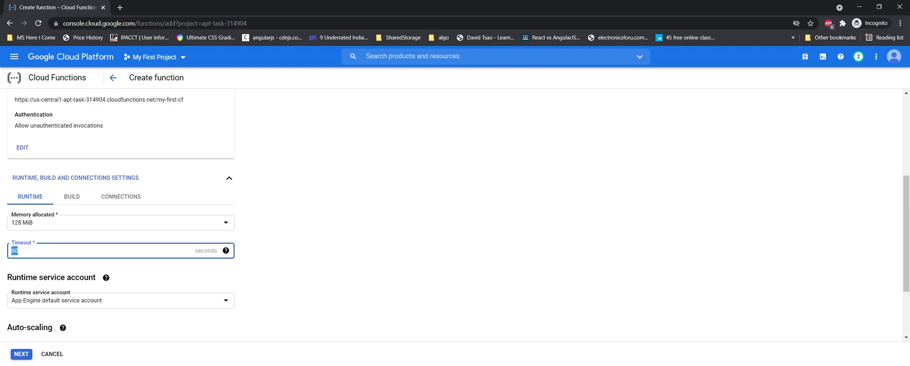
pyautogui.click(19, 250)
pyautogui.hotkey('ctrl', 'a')
pyautogui.write('3000')
pyautogui.press('Tab')
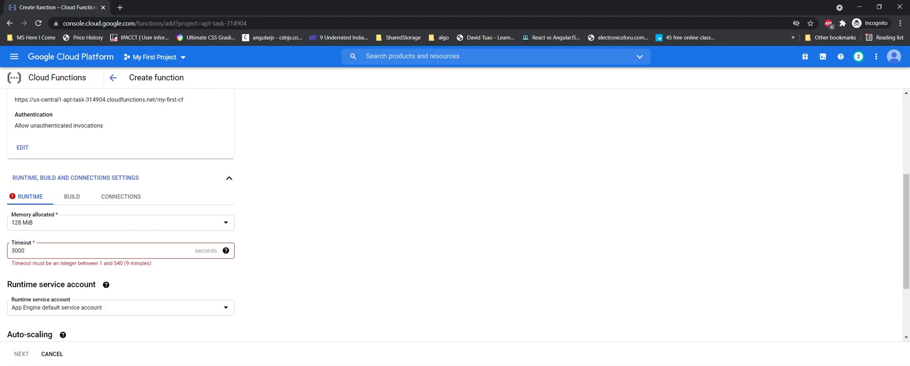
pyautogui.hotkey('shift', 'Tab')
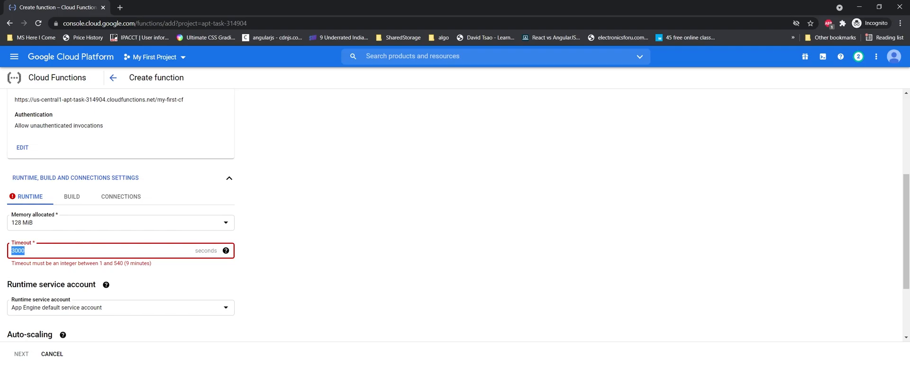
pyautogui.write('60')
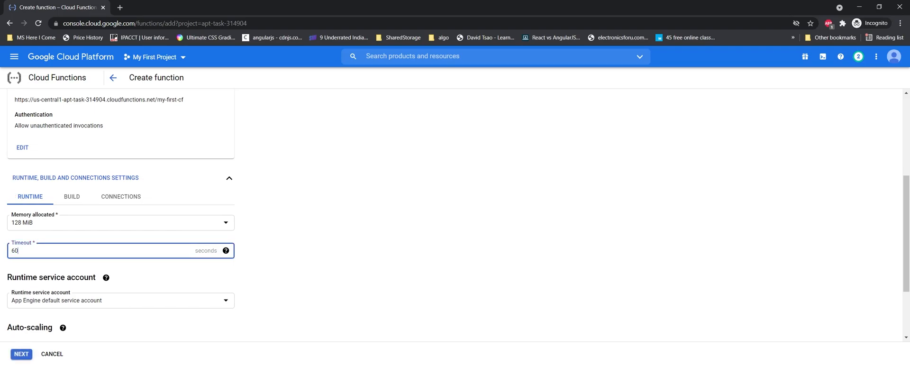
pyautogui.press('Tab')
pyautogui.press('Return')
pyautogui.press('Down')
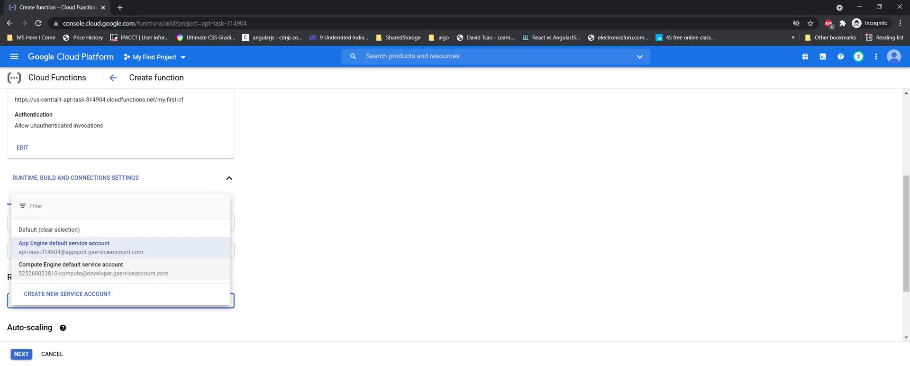
pyautogui.press('Up')
pyautogui.press('Down')
pyautogui.press('Down')
pyautogui.press('Return')
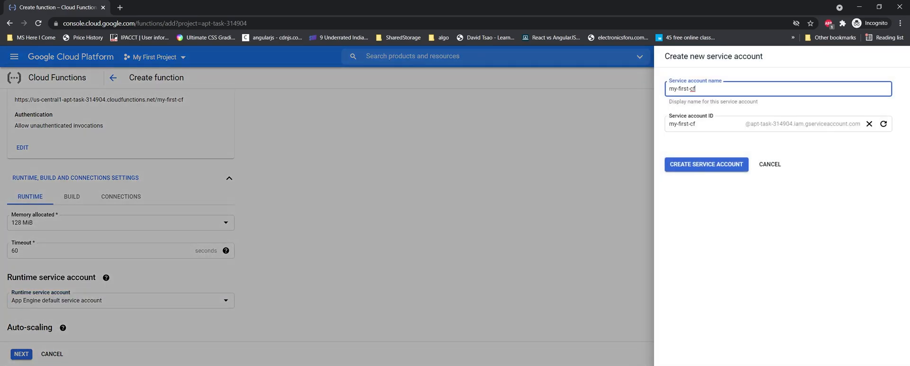
pyautogui.click(769, 164)
# Step: Select the App Engine default service account as the runtime service account and view the setting's help text
pyautogui.click(121, 300)
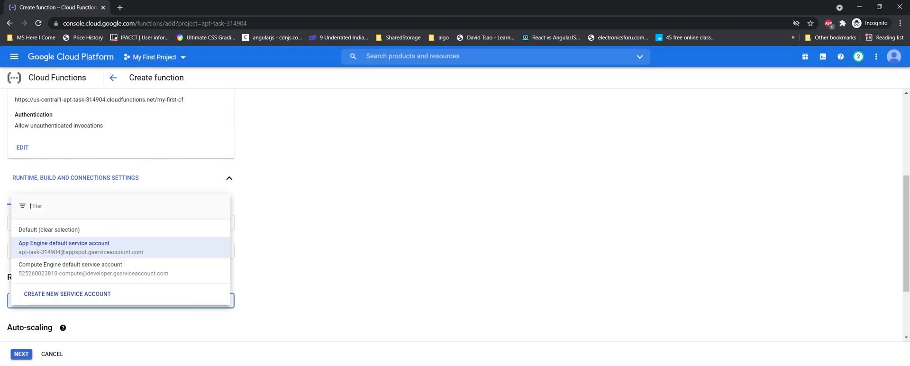
pyautogui.click(119, 248)
pyautogui.click(106, 278)
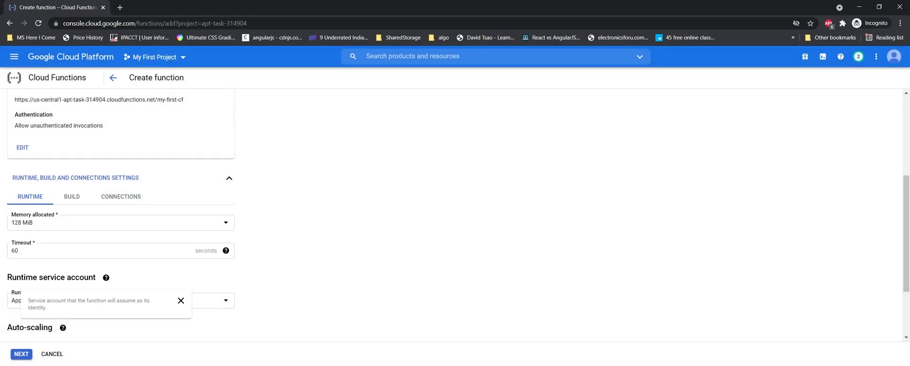
# Step: View the Auto-scaling help text and add an empty runtime environment variable
pyautogui.scroll(-2, 458, 216)
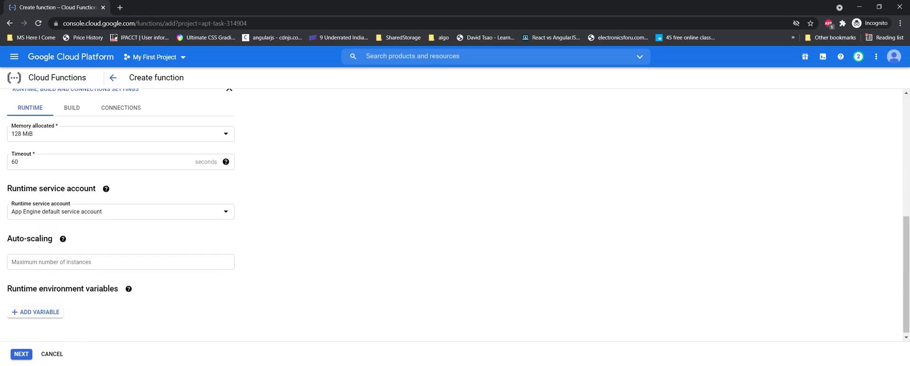
pyautogui.click(62, 239)
pyautogui.click(35, 312)
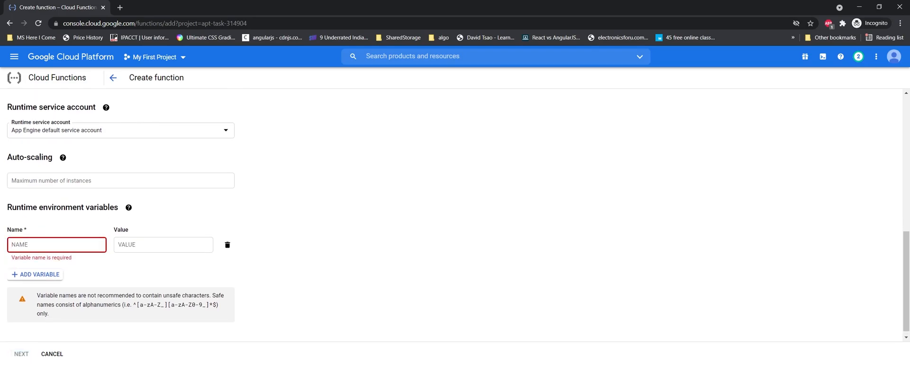
pyautogui.write('D')
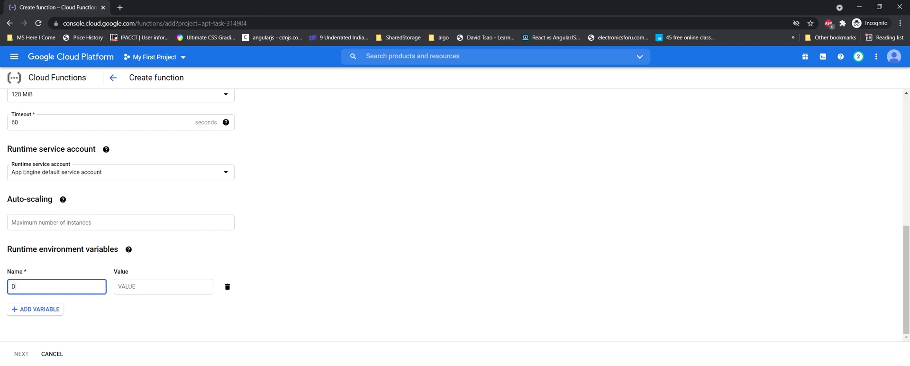
pyautogui.press('BackSpace')
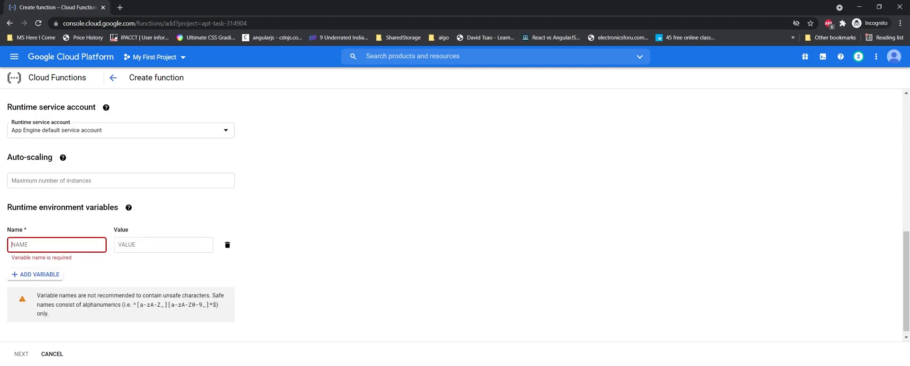
pyautogui.hotkey('alt', 'Tab')
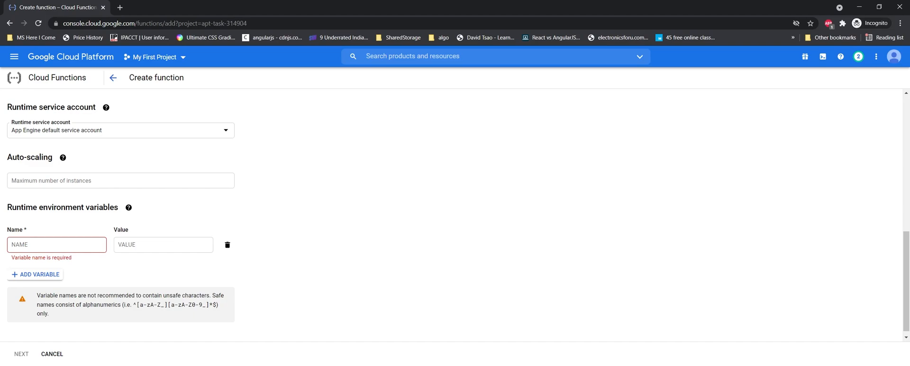
# Step: Name the runtime environment variable DEFAULT_NAME and give it the value World!
pyautogui.click(57, 244)
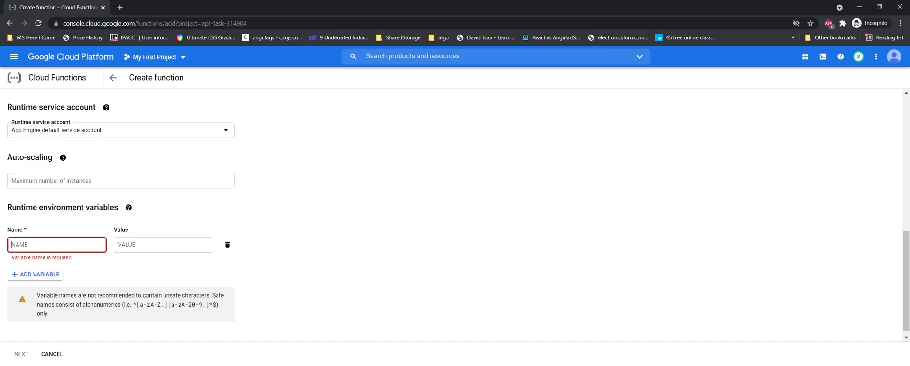
pyautogui.write('DE')
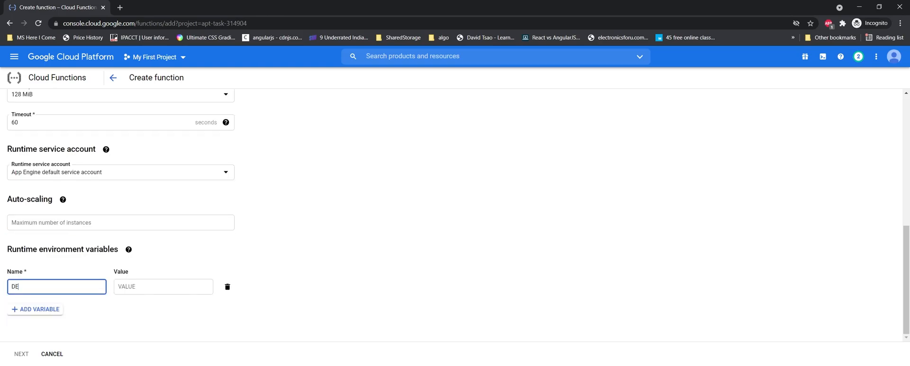
pyautogui.write('FAULT_NAME')
pyautogui.press('Tab')
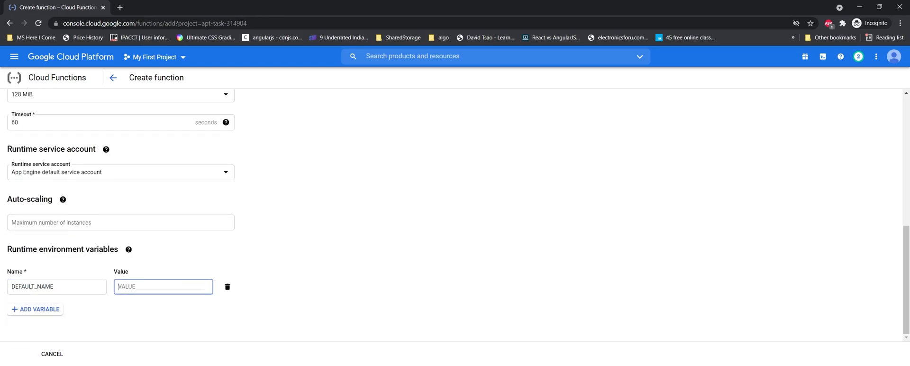
pyautogui.write('World')
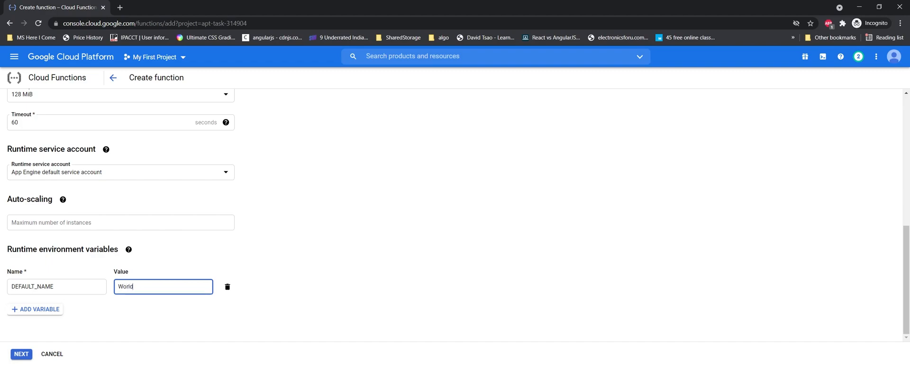
pyautogui.write('!')
pyautogui.click(332, 287)
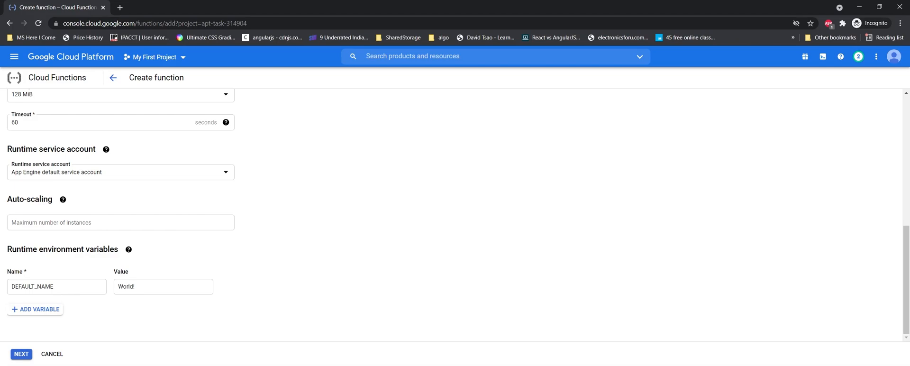
# Step: Examine the build settings, then the ingress and egress options in the connections settings
pyautogui.scroll(1, 121, 211)
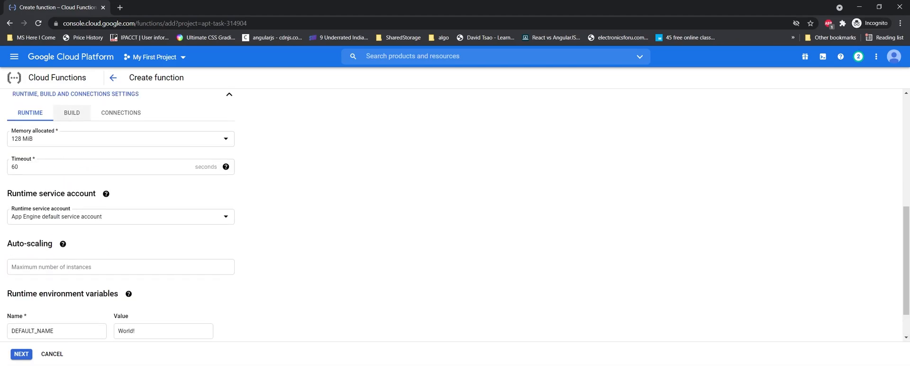
pyautogui.click(71, 113)
pyautogui.click(121, 256)
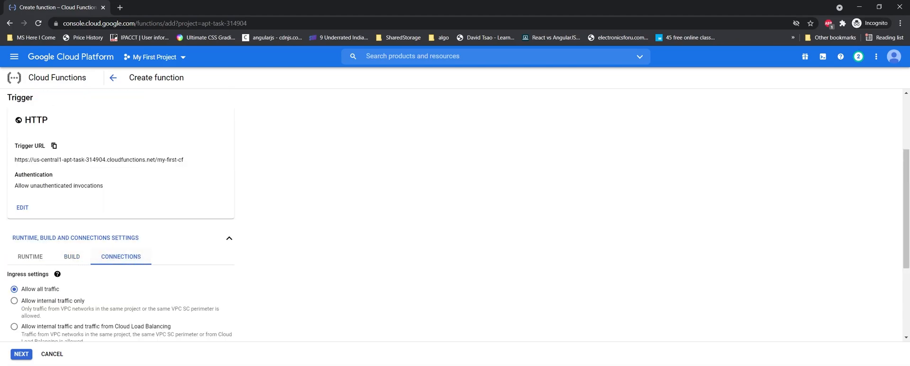
pyautogui.scroll(-1, 128, 279)
pyautogui.scroll(-1, 121, 237)
pyautogui.scroll(-1, 121, 213)
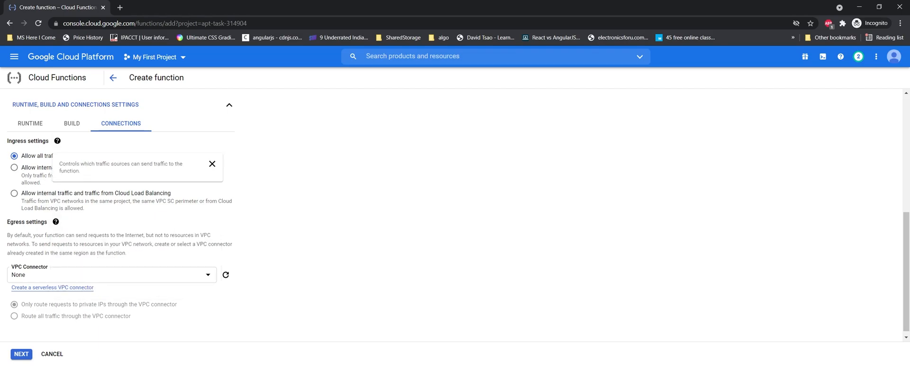
# Step: Try both internal-traffic ingress options and return the ingress setting to Allow all traffic
pyautogui.click(14, 156)
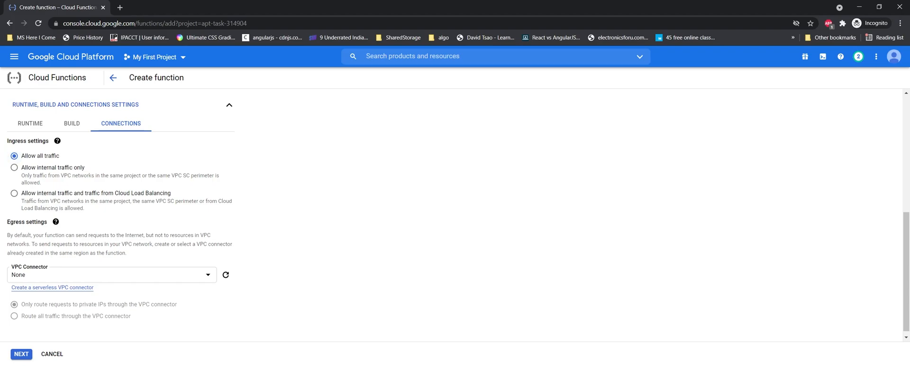
pyautogui.click(14, 167)
pyautogui.click(14, 194)
pyautogui.click(14, 156)
pyautogui.scroll(-1, 455, 214)
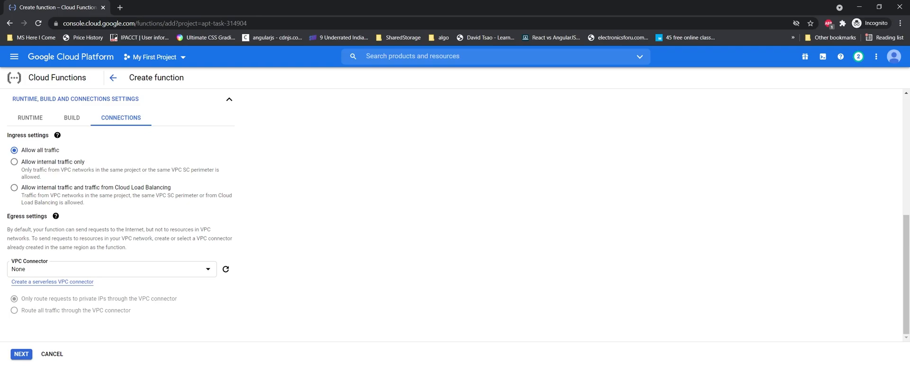
# Step: Continue to the code stage, review the available runtimes and select Python 3.7
pyautogui.click(21, 353)
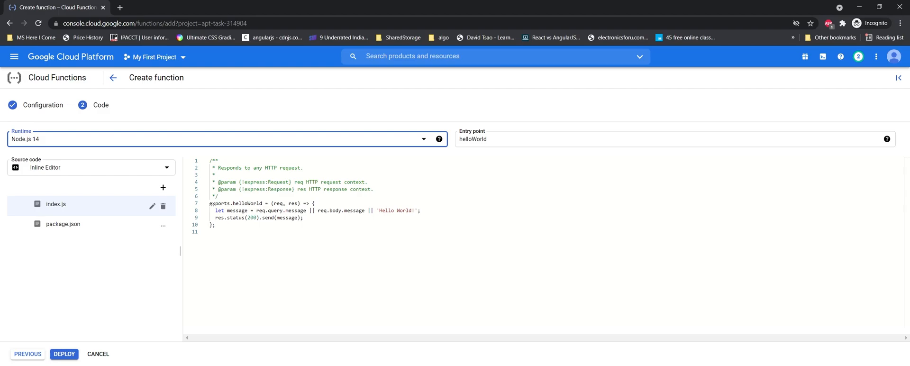
pyautogui.click(218, 138)
pyautogui.scroll(-1, 217, 172)
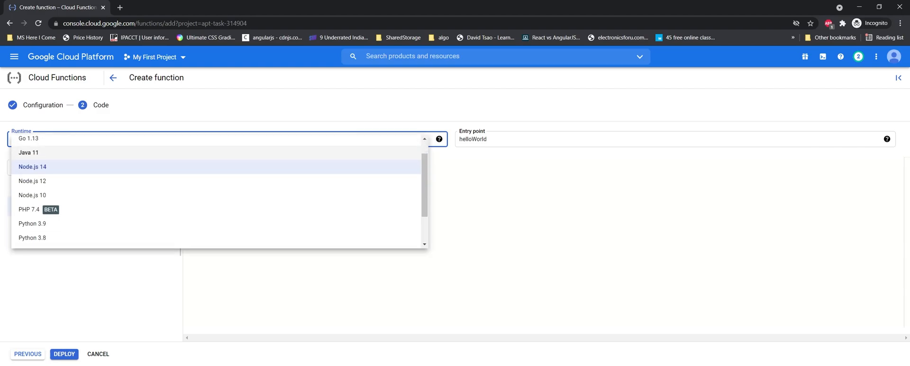
pyautogui.scroll(-2, 218, 194)
pyautogui.scroll(3, 217, 194)
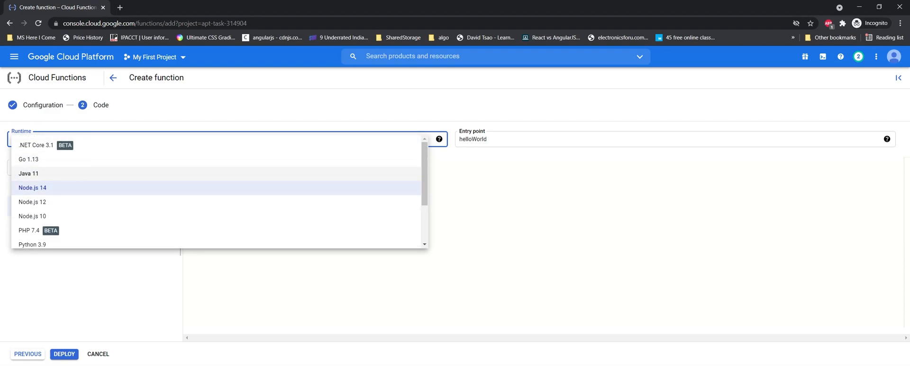
pyautogui.scroll(-3, 217, 226)
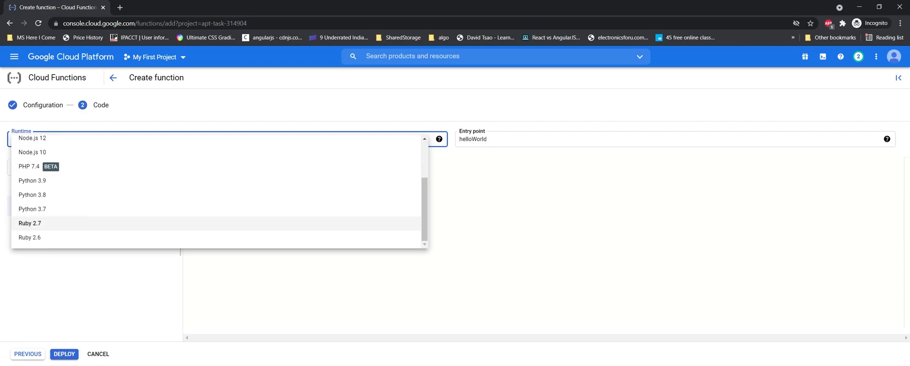
pyautogui.scroll(3, 218, 223)
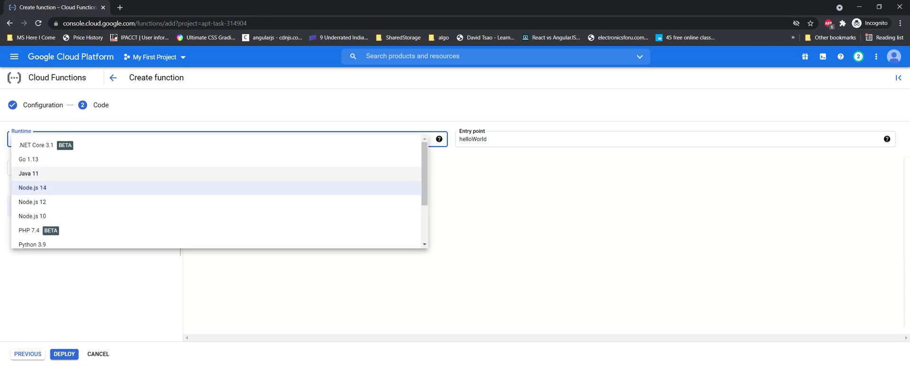
pyautogui.scroll(-3, 218, 222)
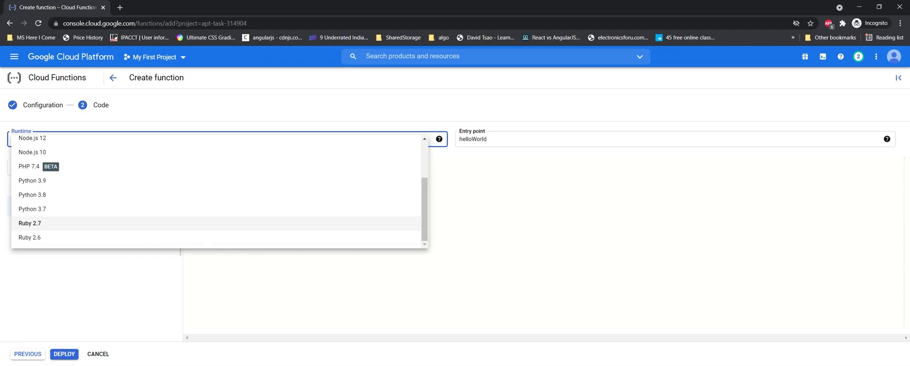
pyautogui.click(38, 209)
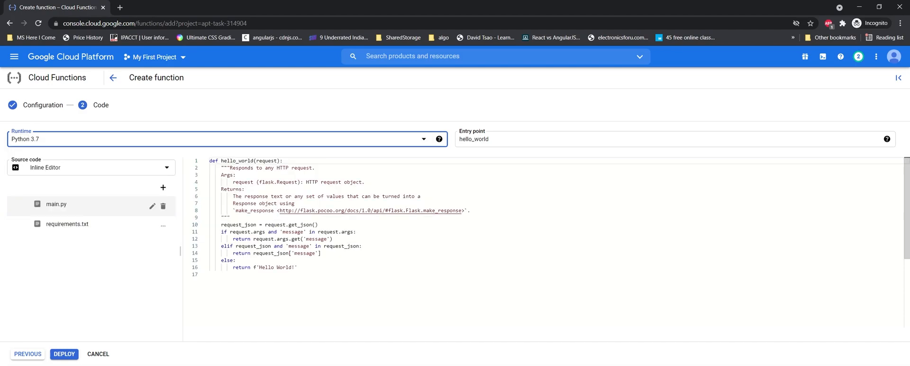
# Step: Open requirements.txt and examine its example lines for declaring function dependencies
pyautogui.click(67, 224)
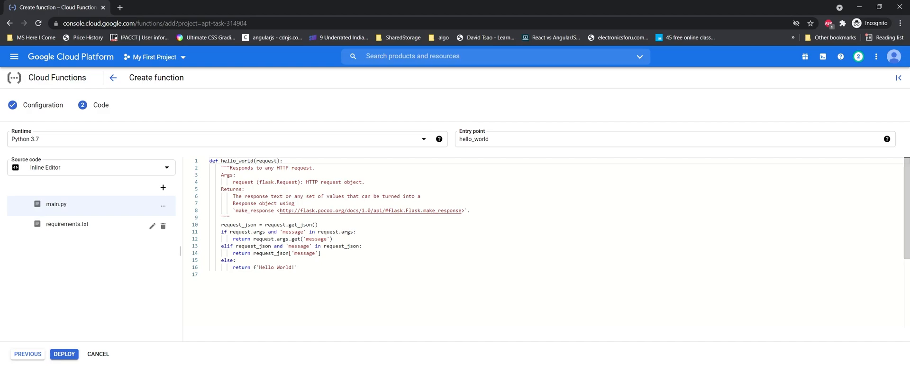
pyautogui.click(67, 225)
pyautogui.click(263, 167)
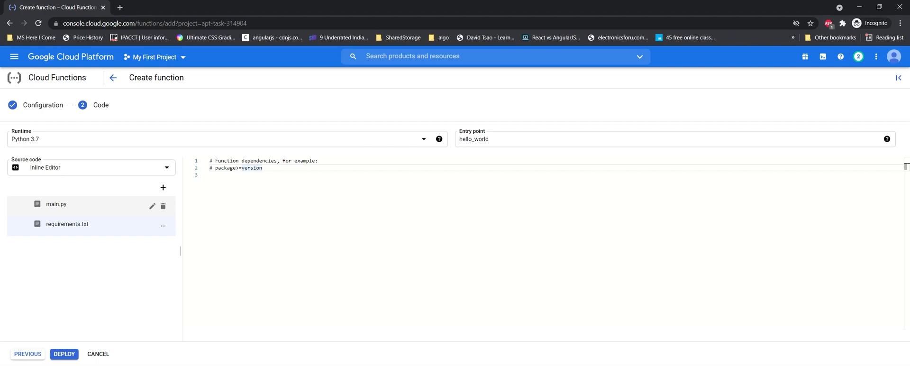
pyautogui.moveTo(263, 168); pyautogui.dragTo(209, 161)
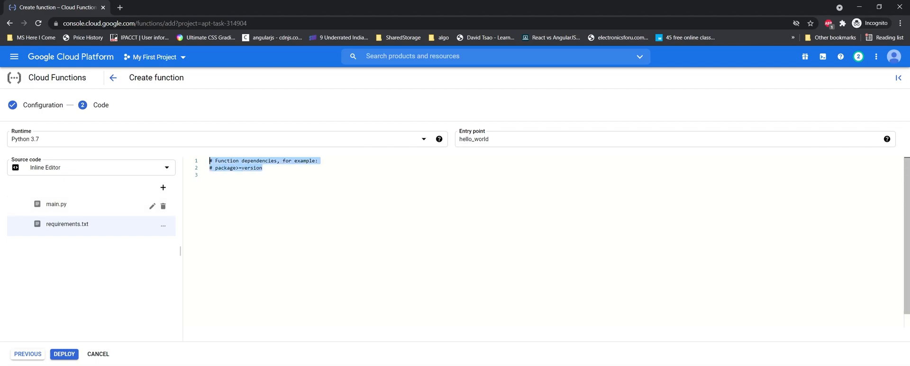
pyautogui.click(263, 168)
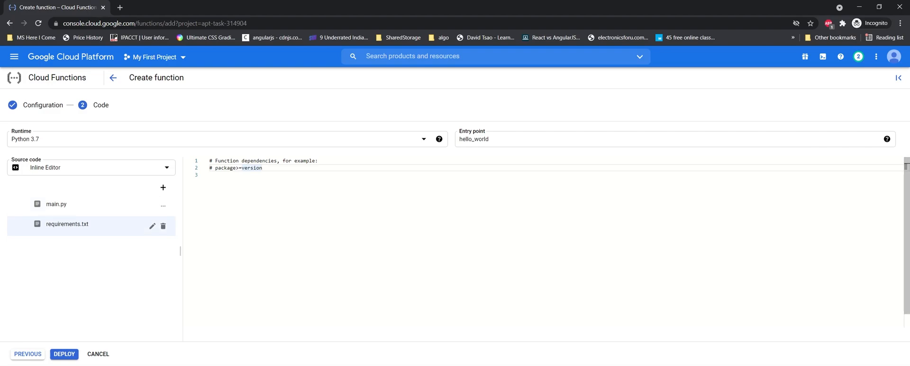
# Step: Open main.py and delete all of its sample hello_world code
pyautogui.click(56, 204)
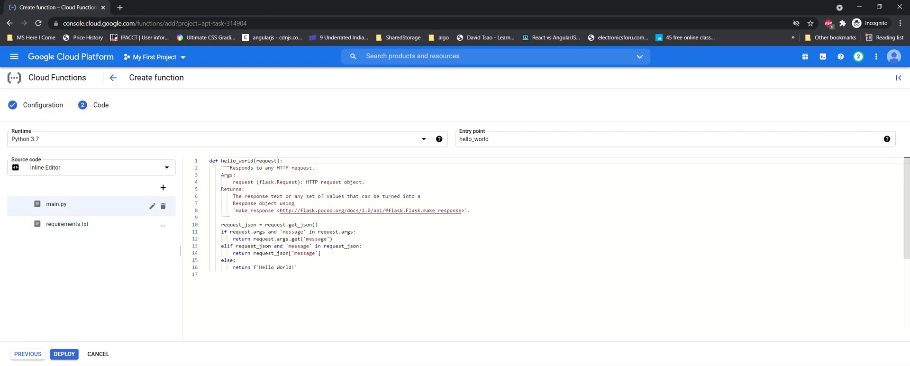
pyautogui.click(298, 267)
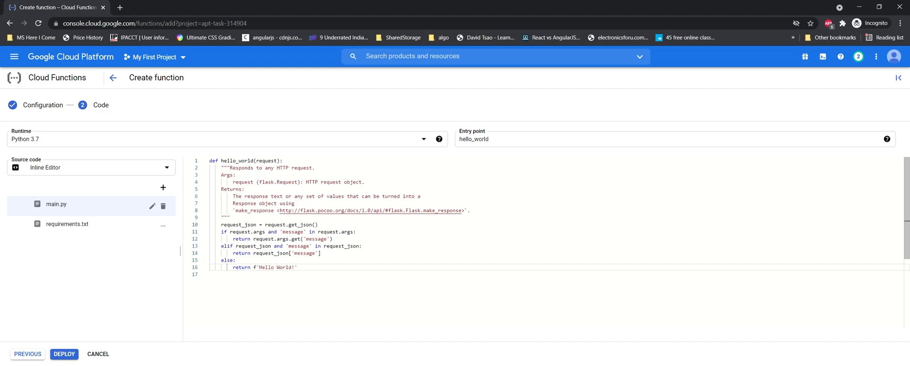
pyautogui.moveTo(297, 267); pyautogui.dragTo(209, 161)
pyautogui.press('BackSpace')
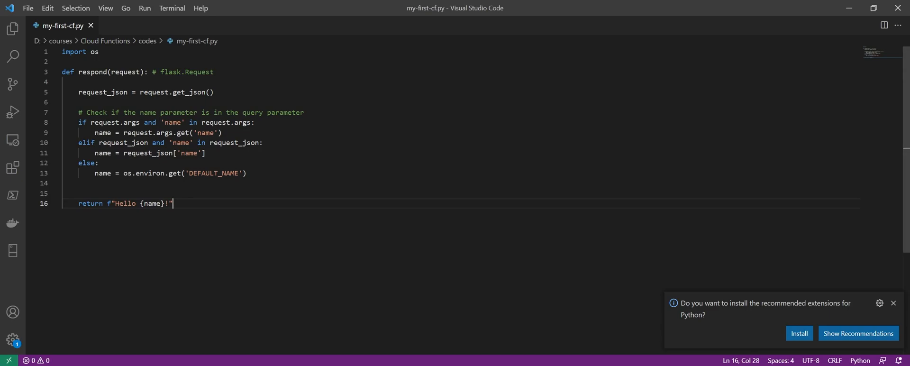
# Step: Switch to my-first-cf.py in Visual Studio Code and examine the os import, the respond function's signature and its get_json call
pyautogui.moveTo(173, 204); pyautogui.dragTo(66, 51)
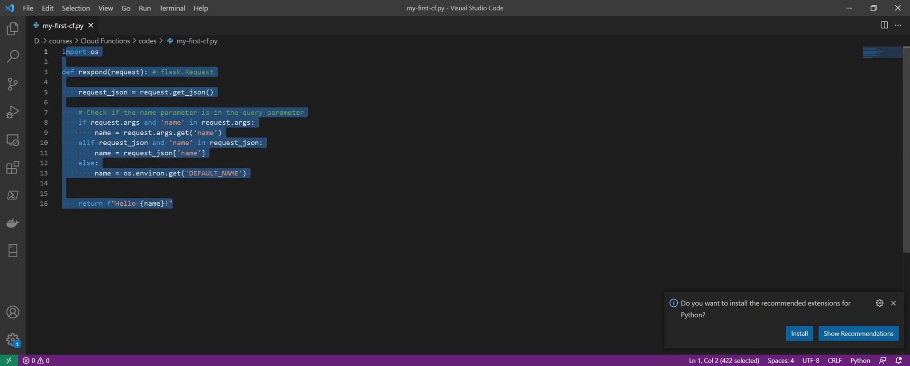
pyautogui.click(173, 204)
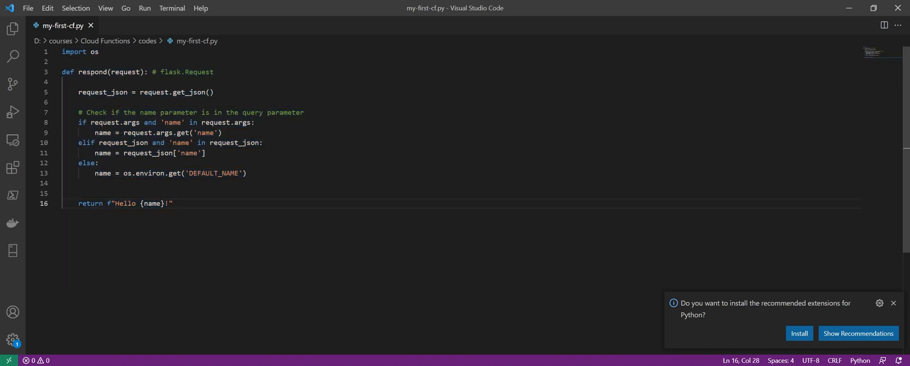
pyautogui.moveTo(174, 204); pyautogui.dragTo(62, 51)
pyautogui.click(173, 204)
pyautogui.moveTo(98, 51); pyautogui.dragTo(62, 52)
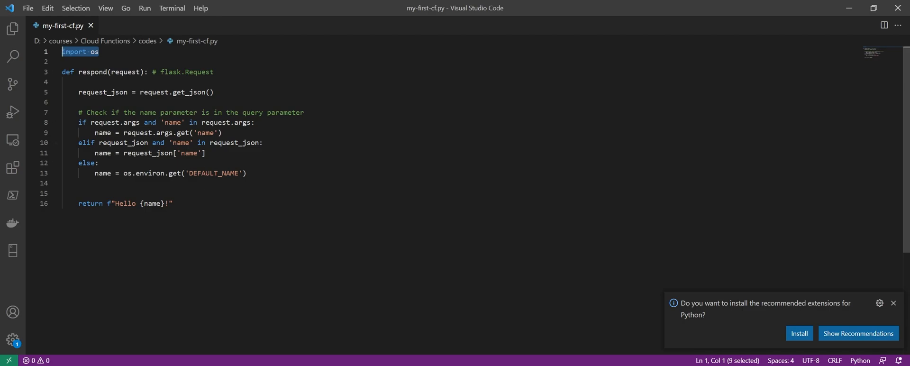
pyautogui.doubleClick(93, 72)
pyautogui.click(63, 82)
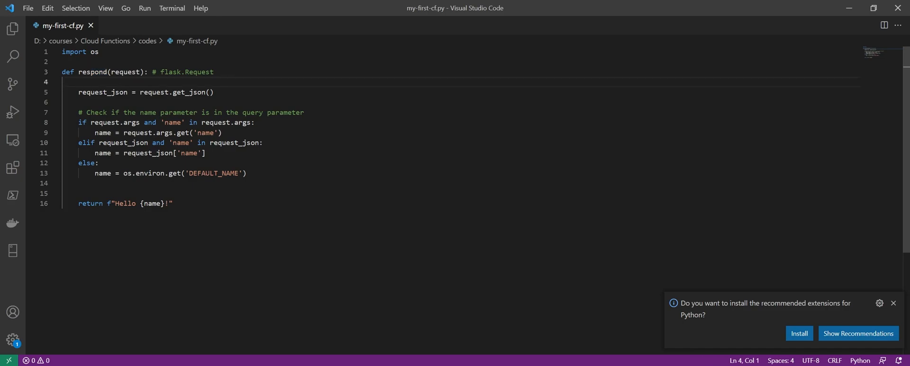
pyautogui.doubleClick(93, 72)
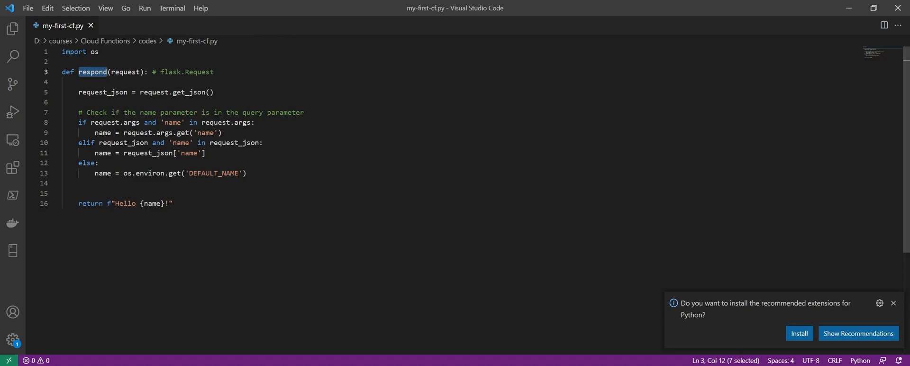
pyautogui.doubleClick(126, 72)
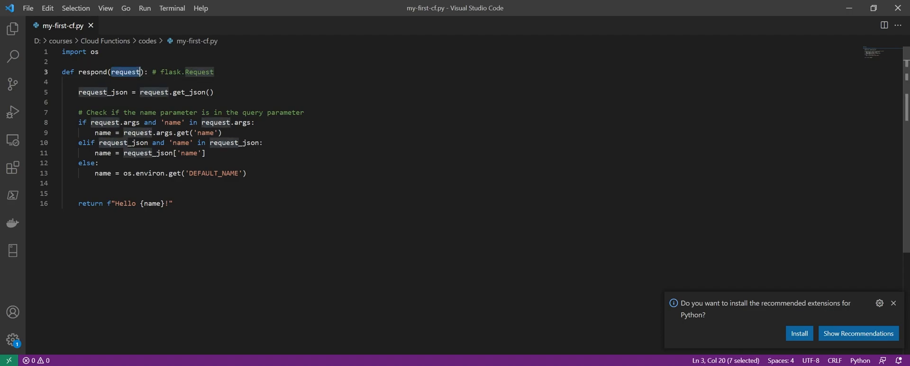
pyautogui.doubleClick(125, 72)
pyautogui.doubleClick(170, 73)
pyautogui.doubleClick(199, 72)
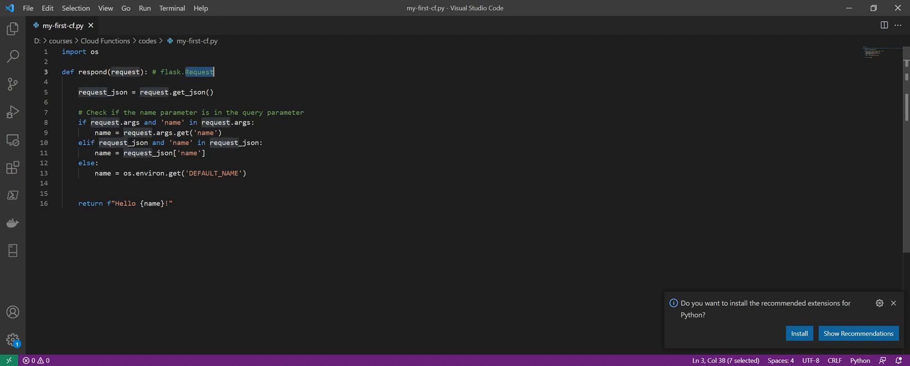
pyautogui.doubleClick(189, 91)
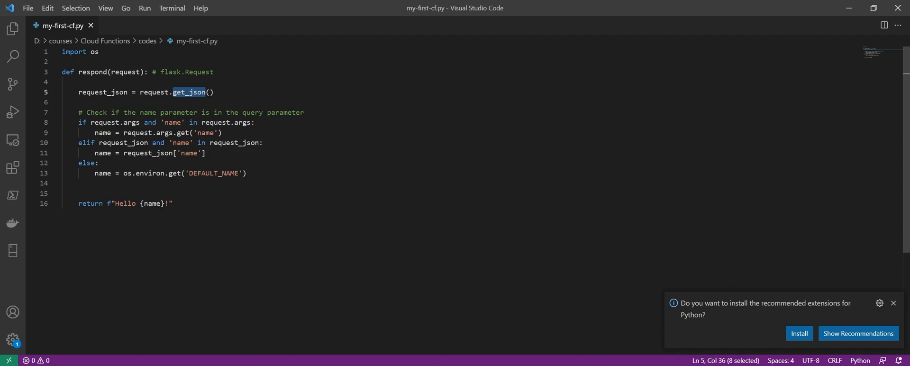
# Step: Examine the branch of the respond function that reads the name from the request's query parameters
pyautogui.moveTo(74, 112); pyautogui.dragTo(248, 173)
pyautogui.click(247, 173)
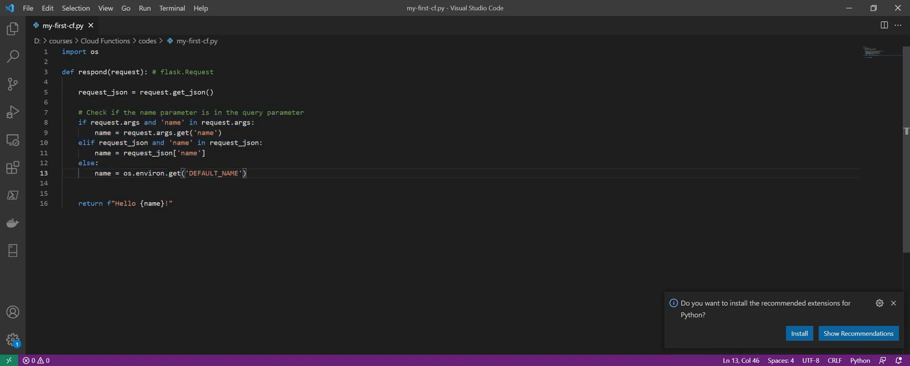
pyautogui.doubleClick(132, 123)
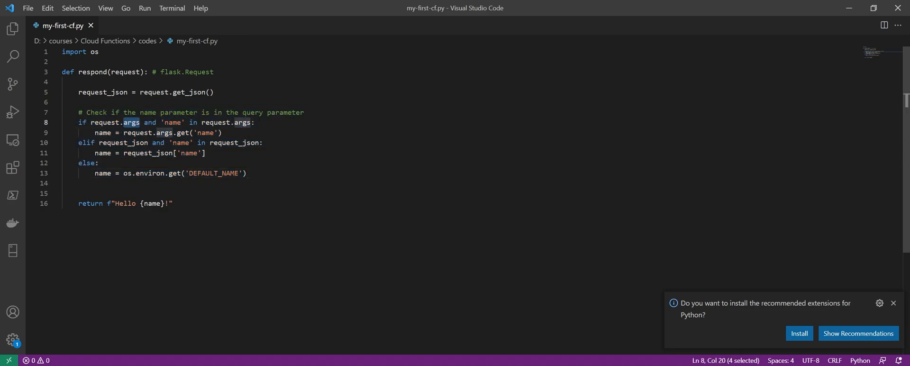
pyautogui.moveTo(90, 122); pyautogui.dragTo(144, 122)
pyautogui.click(144, 122)
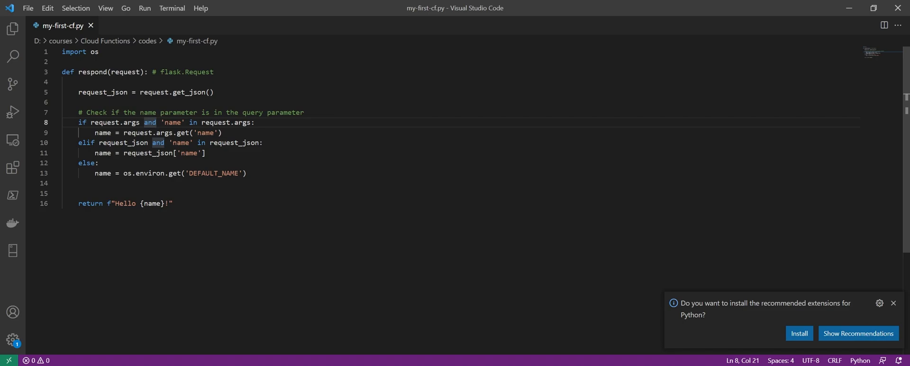
pyautogui.doubleClick(133, 122)
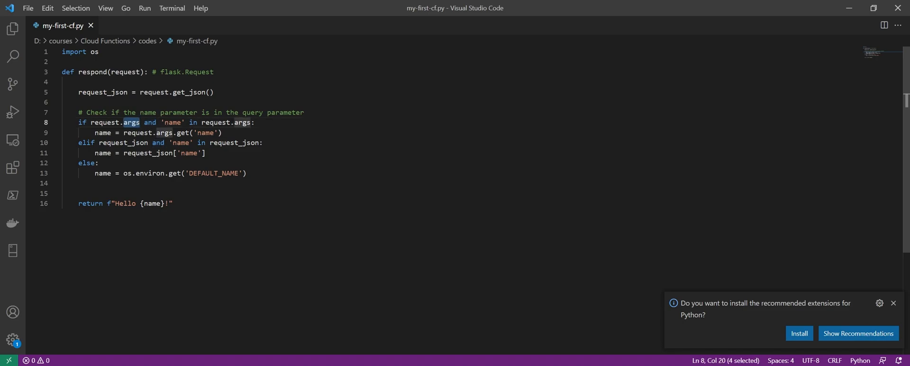
pyautogui.hotkey('shift', 'alt', 'Right')
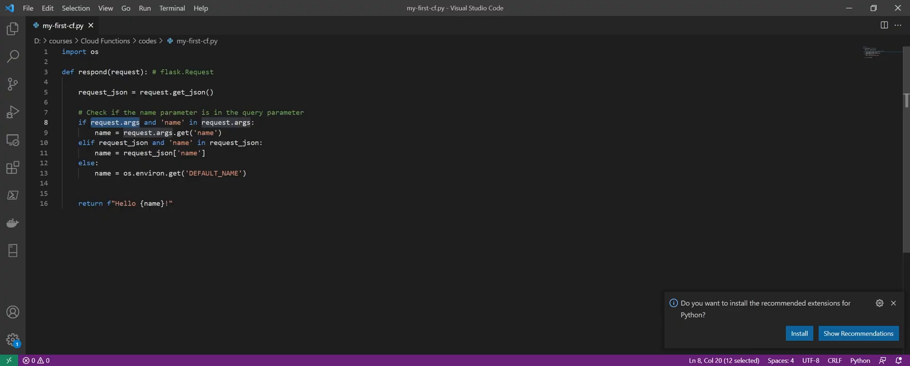
pyautogui.press('Left')
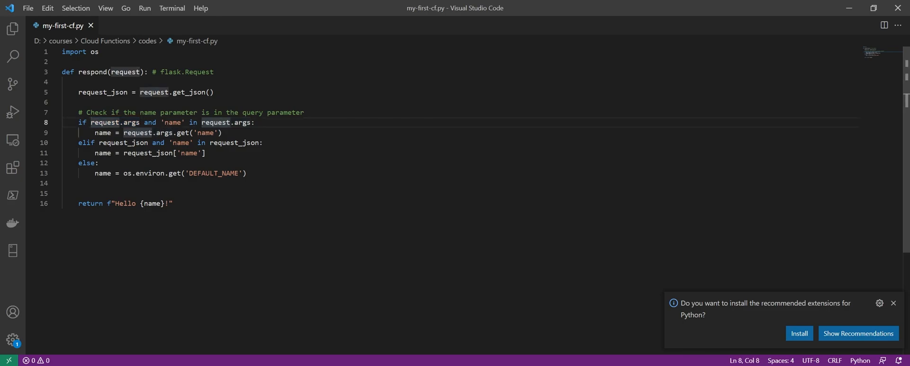
pyautogui.doubleClick(173, 123)
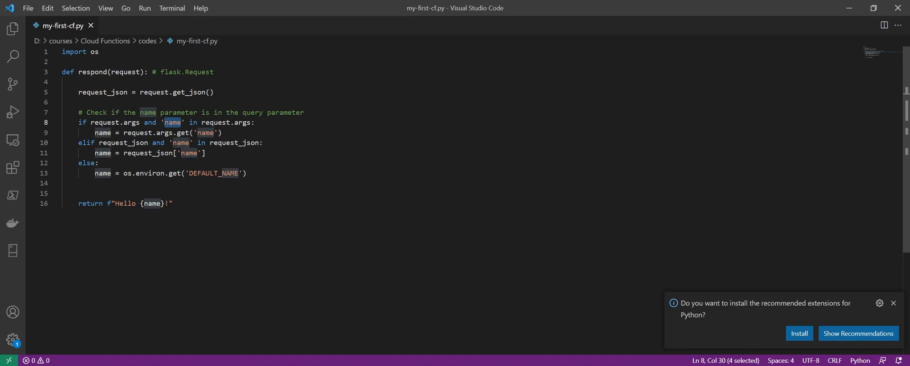
pyautogui.doubleClick(103, 133)
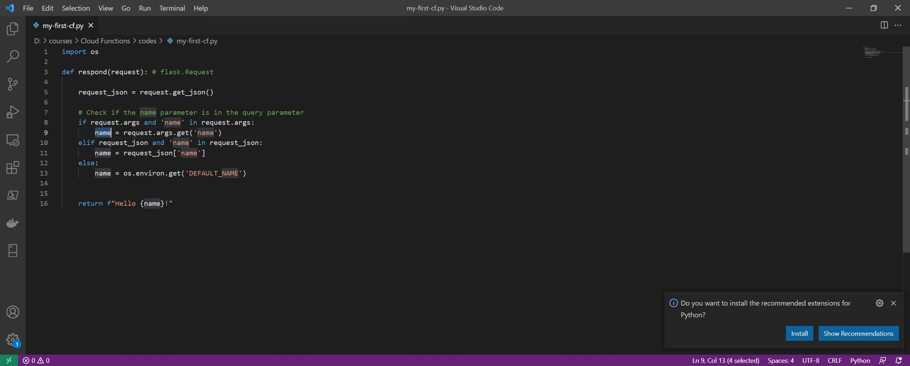
pyautogui.moveTo(222, 133); pyautogui.dragTo(123, 133)
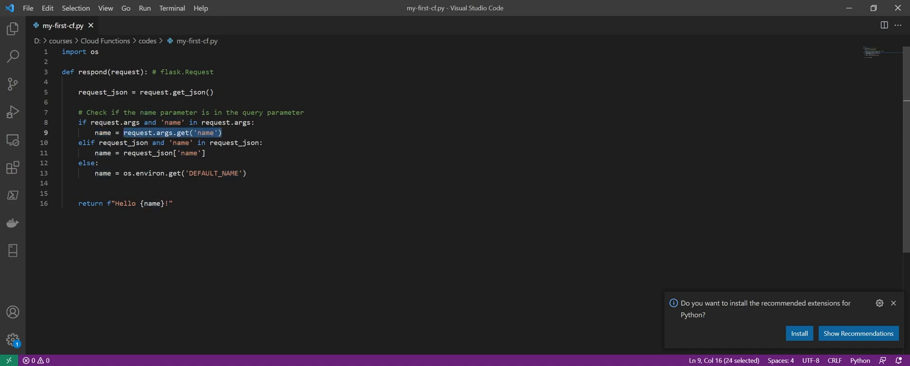
# Step: Examine the branch reading name from request_json, the DEFAULT_NAME environment variable fallback and the return statement
pyautogui.doubleClick(107, 142)
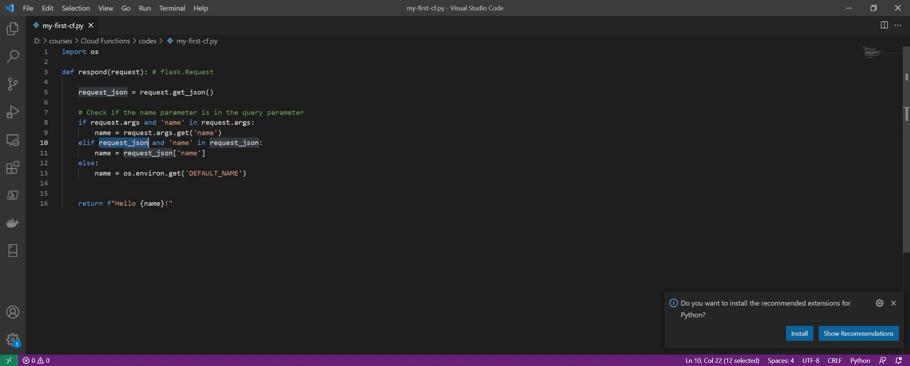
pyautogui.doubleClick(103, 93)
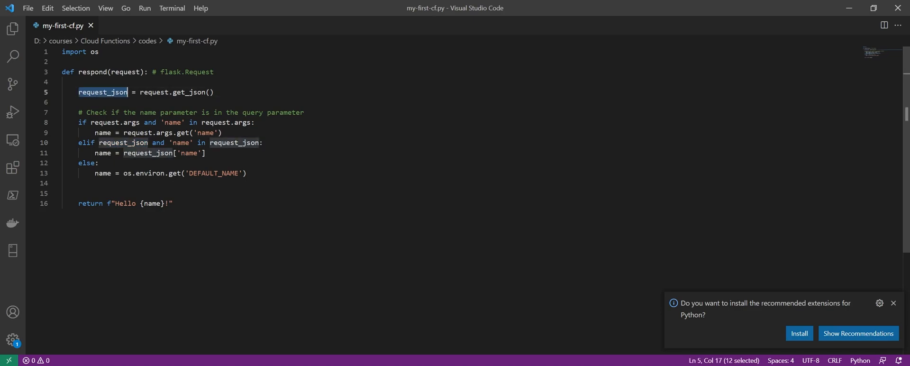
pyautogui.doubleClick(181, 143)
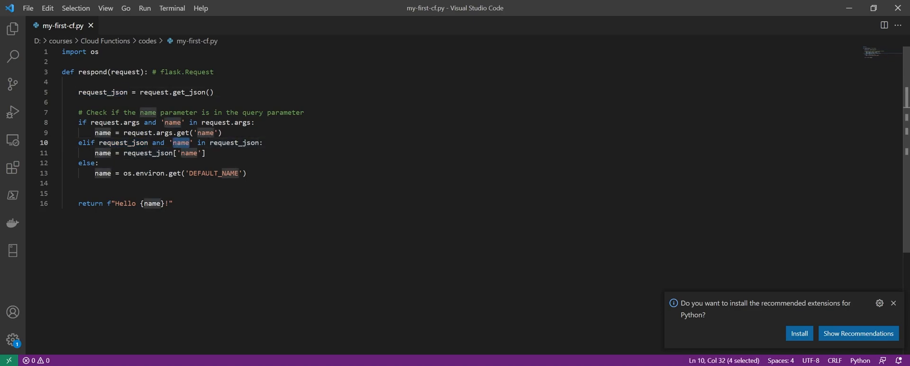
pyautogui.click(205, 153)
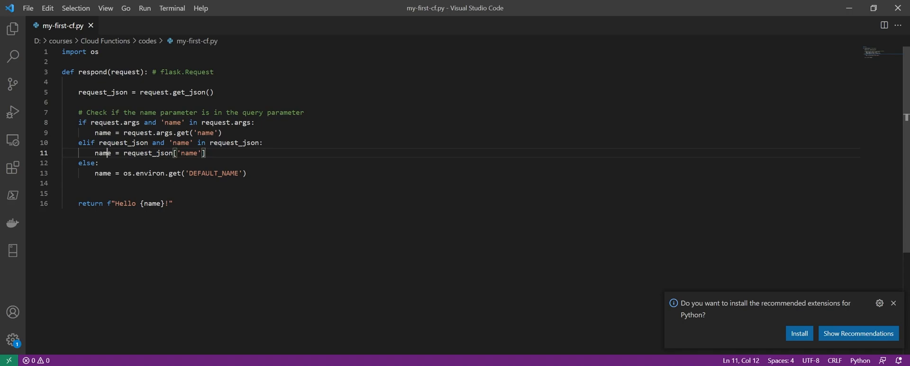
pyautogui.doubleClick(105, 153)
pyautogui.moveTo(120, 153); pyautogui.dragTo(205, 153)
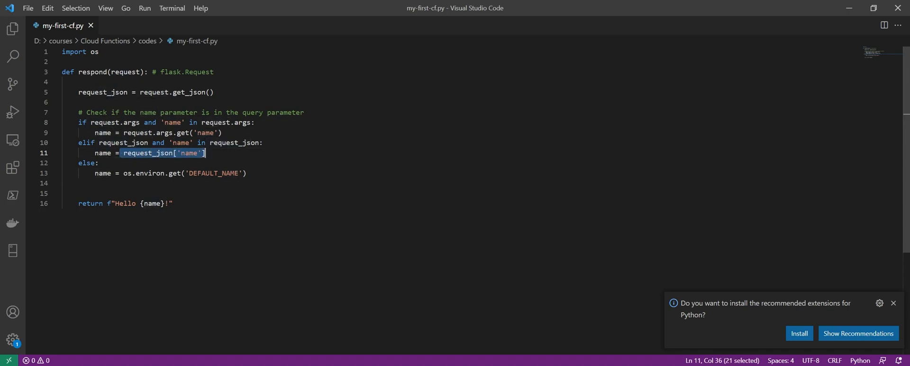
pyautogui.moveTo(79, 123); pyautogui.dragTo(206, 153)
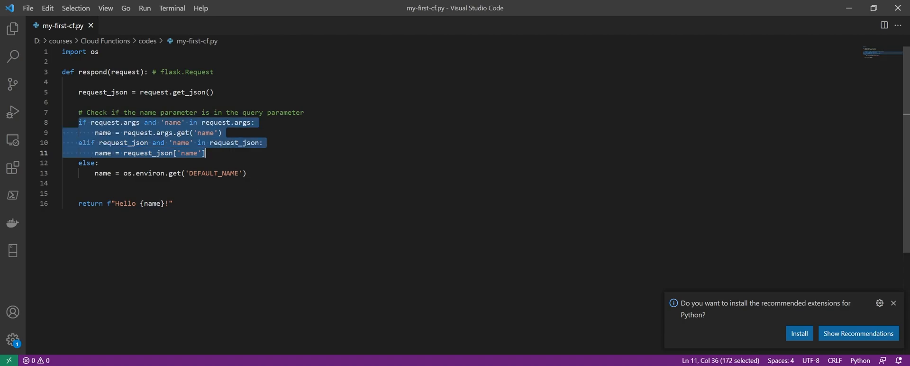
pyautogui.doubleClick(214, 173)
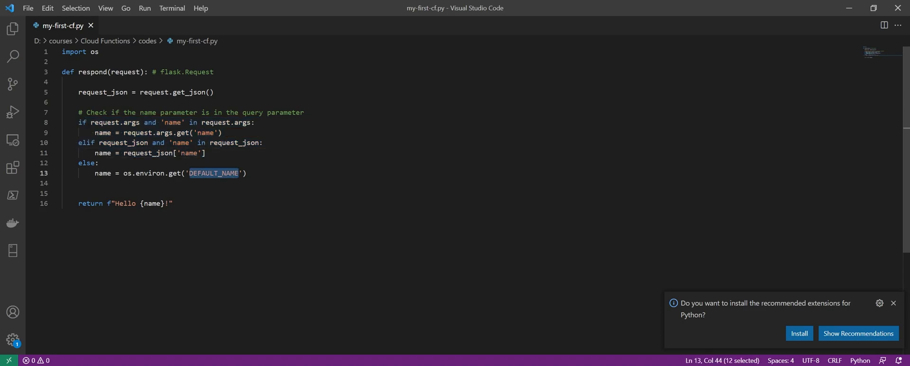
pyautogui.click(98, 174)
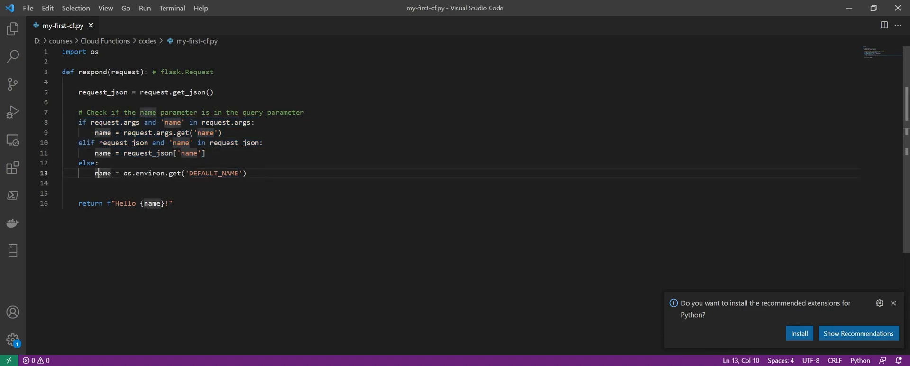
pyautogui.doubleClick(102, 173)
pyautogui.moveTo(78, 203); pyautogui.dragTo(173, 203)
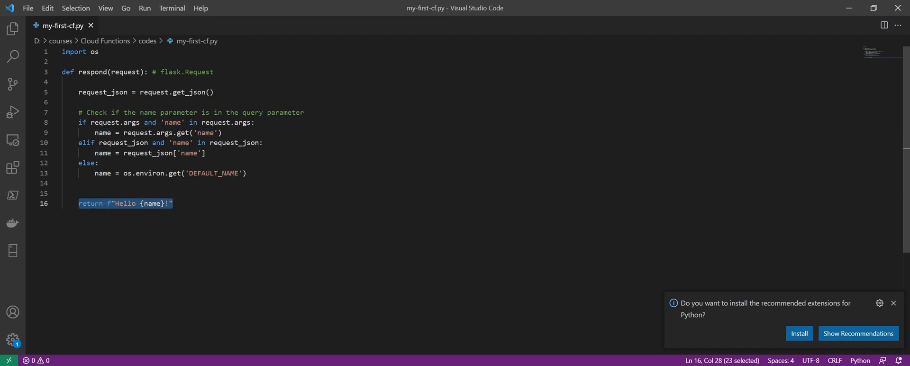
# Step: Copy all the code of my-first-cf.py and paste it into main.py in the Google Cloud console's inline editor
pyautogui.hotkey('ctrl', 'a')
pyautogui.hotkey('ctrl', 'c')
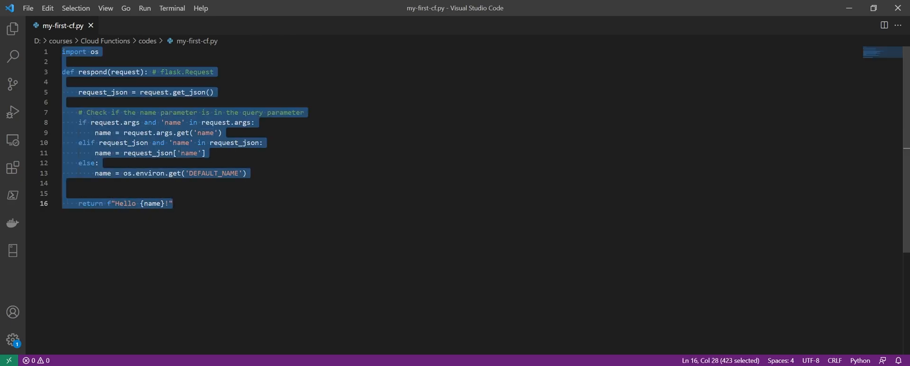
pyautogui.click(173, 203)
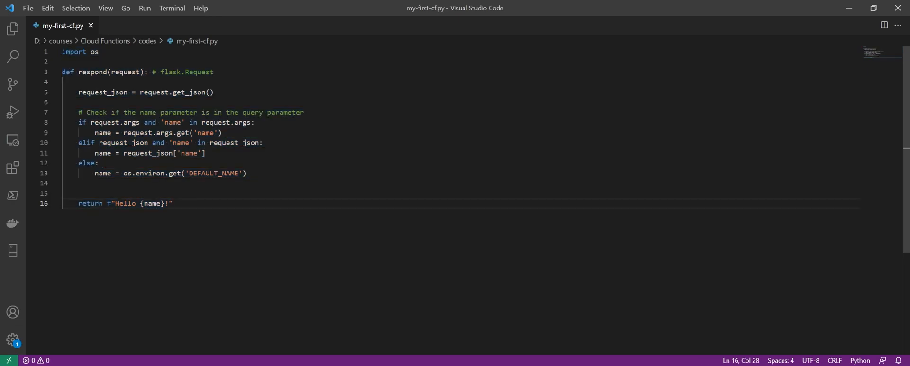
pyautogui.hotkey('ctrl', 'a')
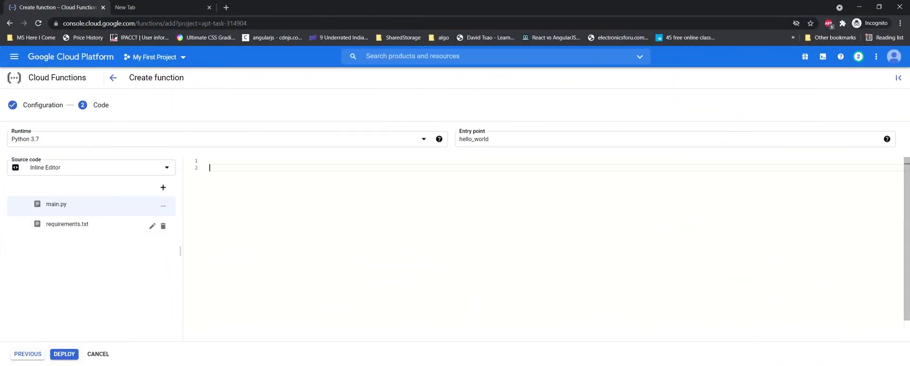
pyautogui.hotkey('ctrl', 'v')
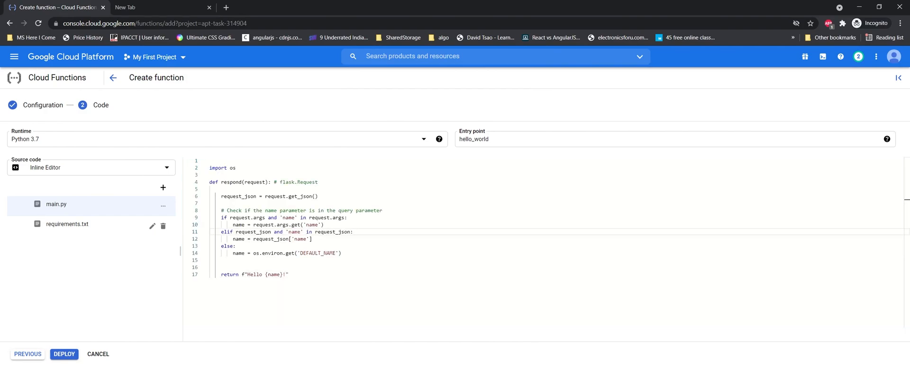
# Step: Set the function's entry point to respond, copied from the pasted code, and deploy the function
pyautogui.doubleClick(474, 139)
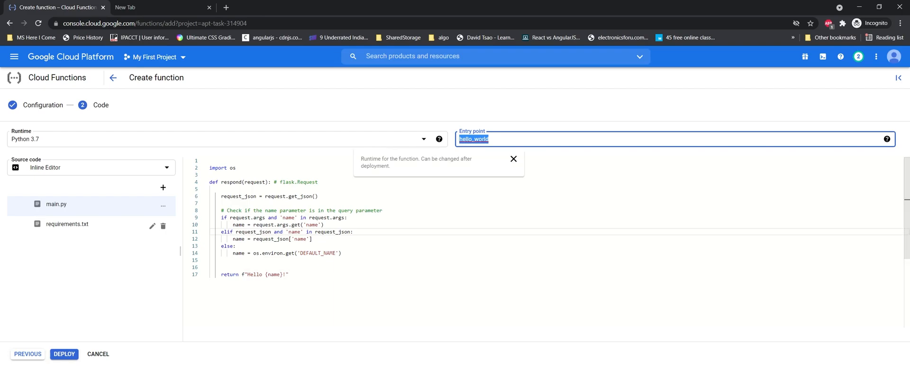
pyautogui.doubleClick(228, 182)
pyautogui.hotkey('ctrl', 'c')
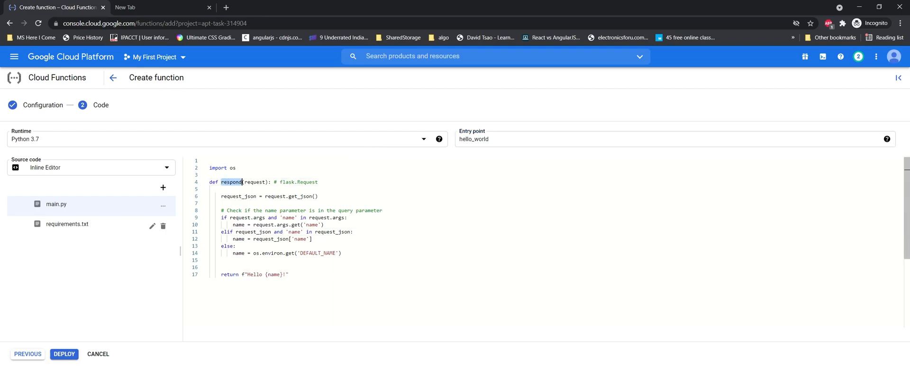
pyautogui.doubleClick(474, 139)
pyautogui.hotkey('ctrl', 'v')
pyautogui.click(210, 161)
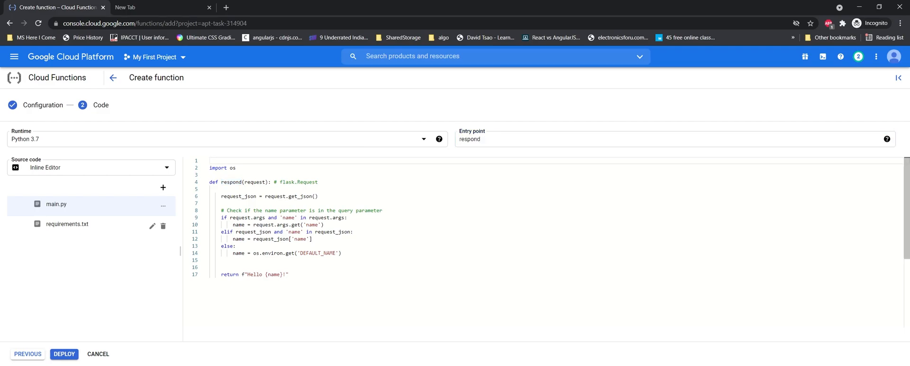
pyautogui.click(65, 354)
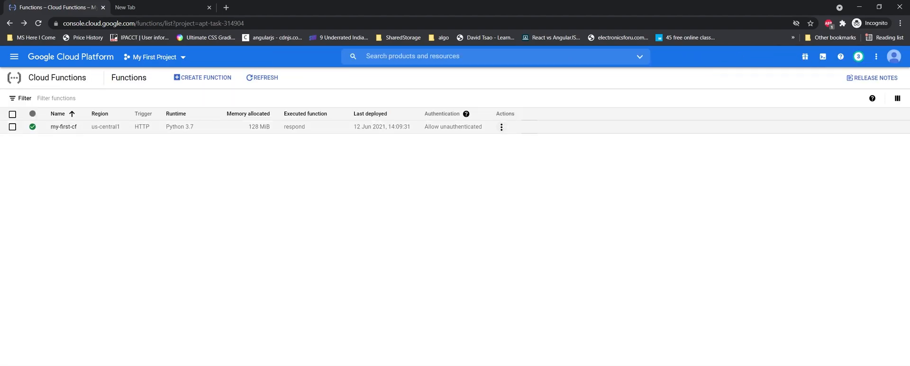
# Step: Test the my-first-cf function with the empty triggering event {} and check its output
pyautogui.click(501, 126)
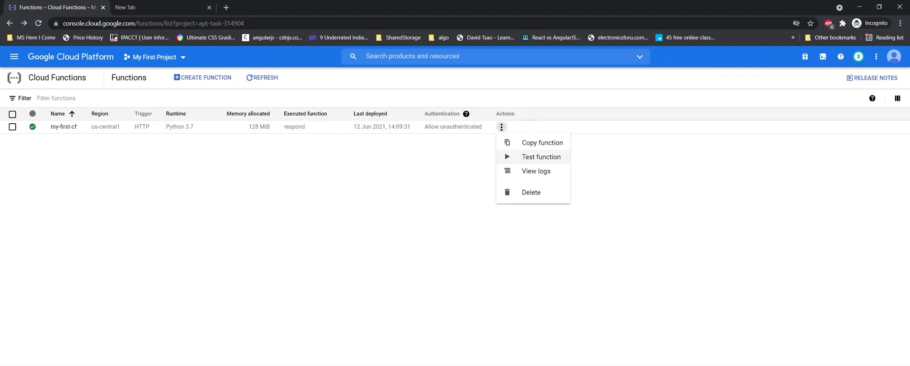
pyautogui.click(531, 156)
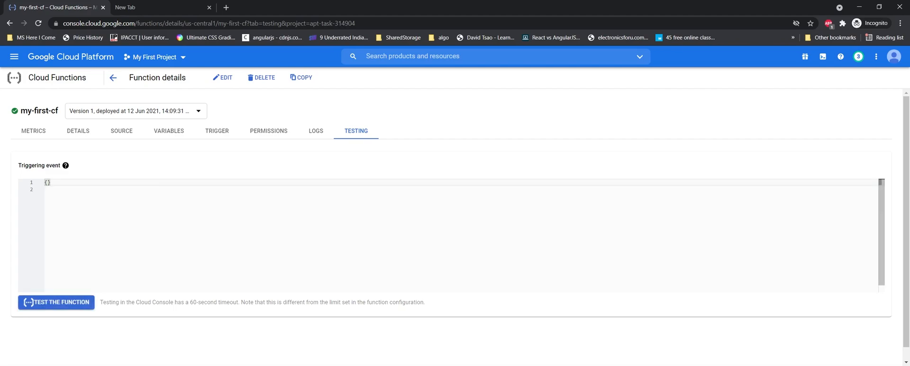
pyautogui.click(49, 302)
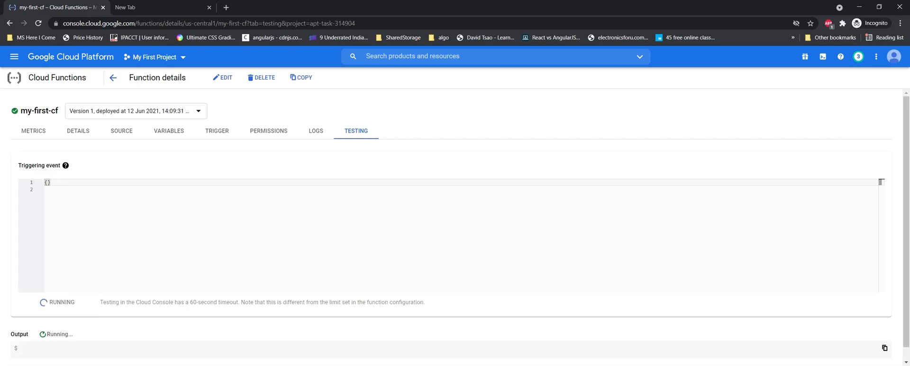
pyautogui.scroll(-3, 448, 236)
pyautogui.tripleClick(43, 348)
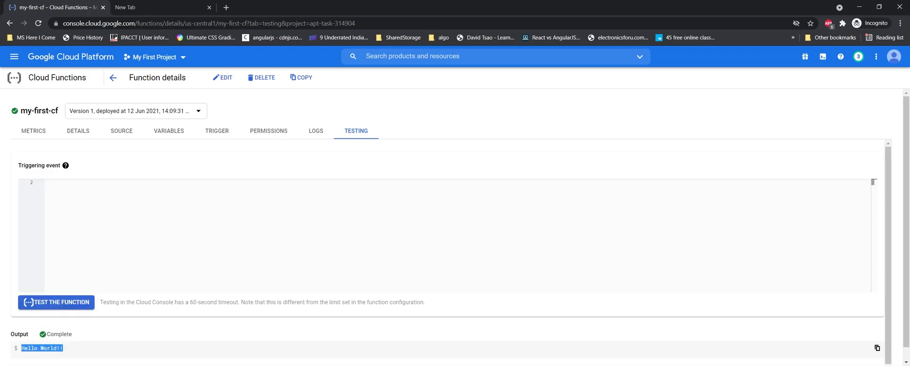
pyautogui.click(66, 348)
pyautogui.moveTo(40, 348); pyautogui.dragTo(60, 348)
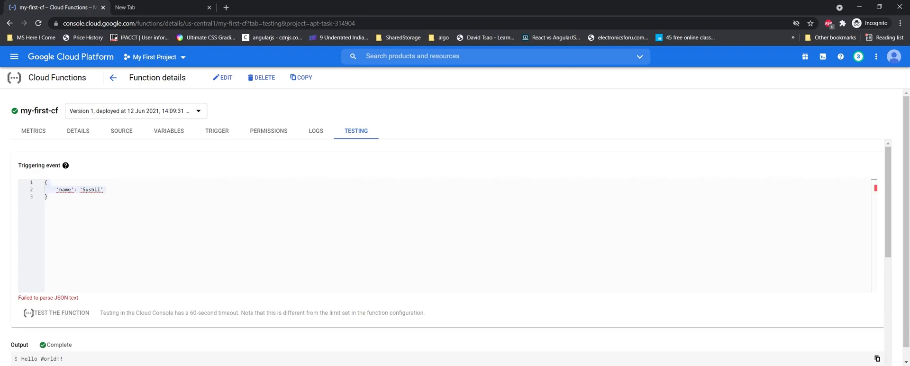
# Step: Replace the triggering event with a valid JSON object whose "name" key holds a person's first name, and test the function
pyautogui.press('BackSpace')
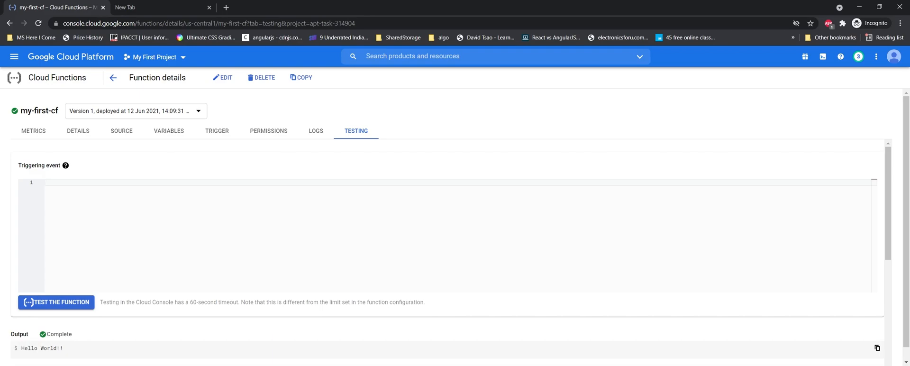
pyautogui.write('{')
pyautogui.press('Return')
pyautogui.write('"name":"Sushil')
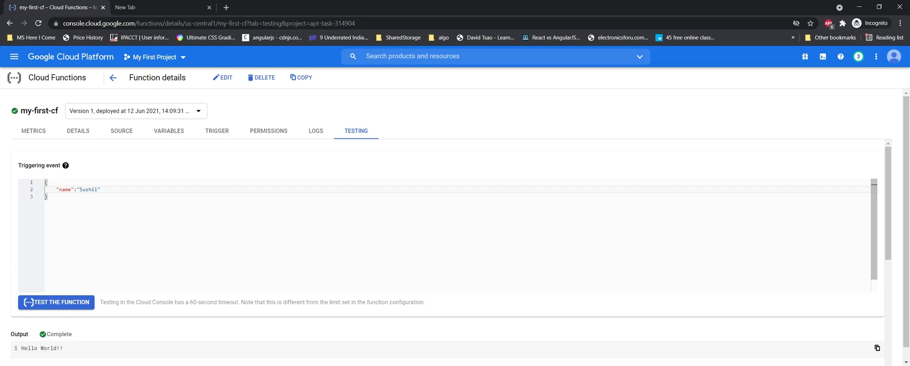
pyautogui.click(56, 302)
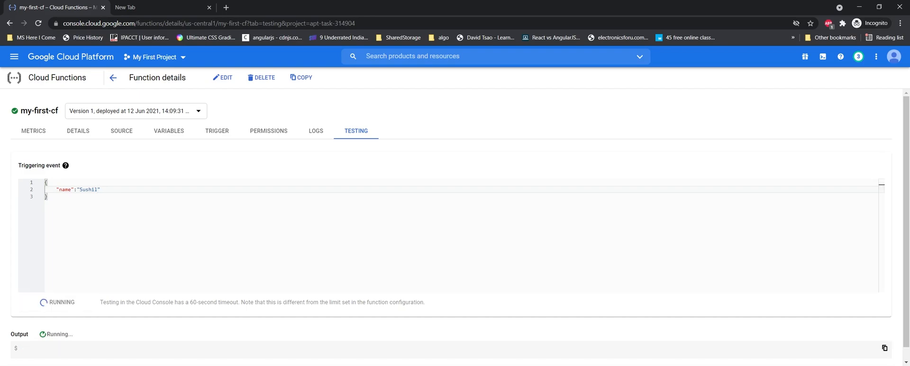
pyautogui.scroll(-1, 56, 303)
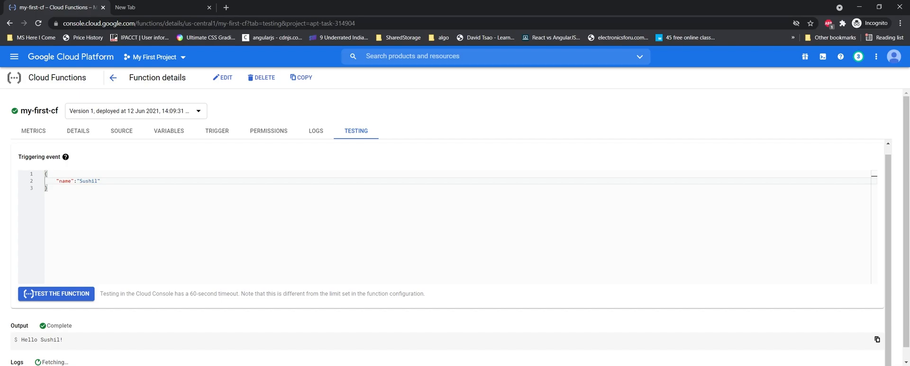
pyautogui.scroll(-1, 448, 299)
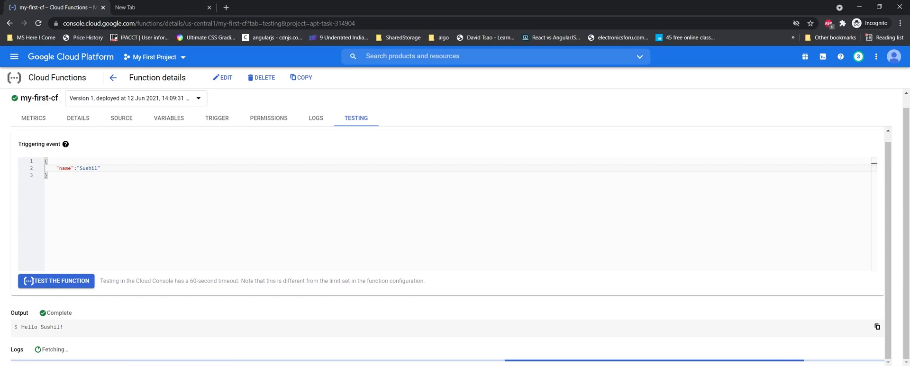
# Step: Review my-first-cf's metrics and general details from the functions list, and copy its HTTP trigger URL
pyautogui.click(112, 77)
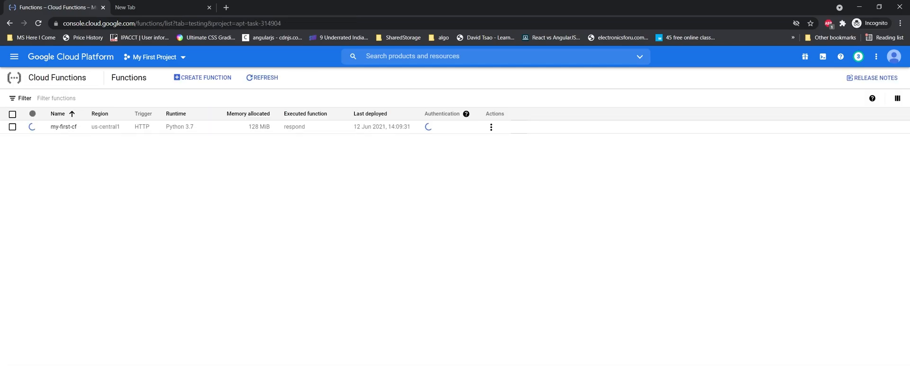
pyautogui.click(64, 126)
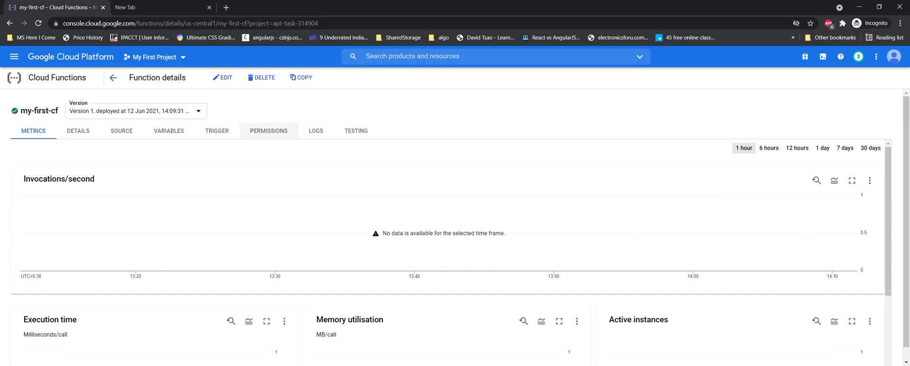
pyautogui.scroll(-1, 268, 131)
pyautogui.scroll(-3, 86, 133)
pyautogui.scroll(4, 87, 134)
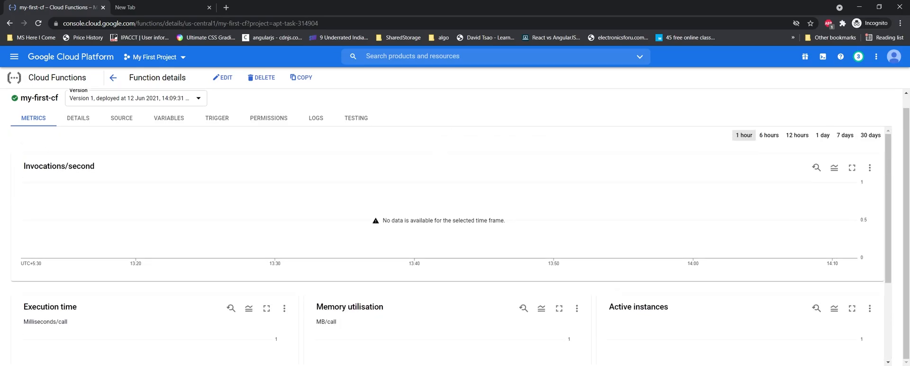
pyautogui.click(86, 134)
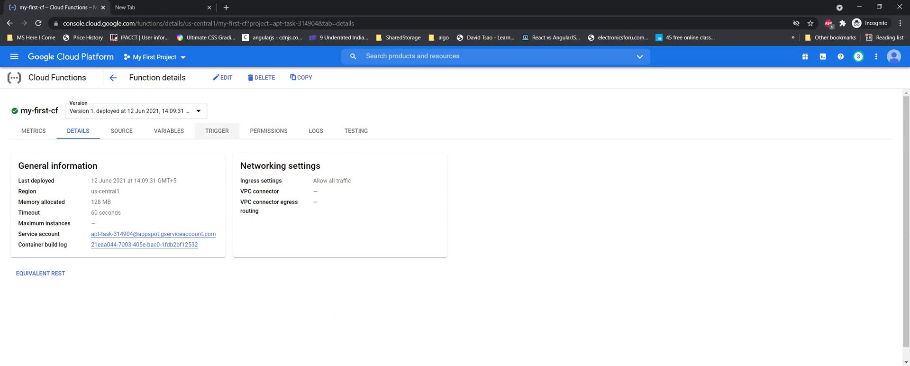
pyautogui.click(215, 131)
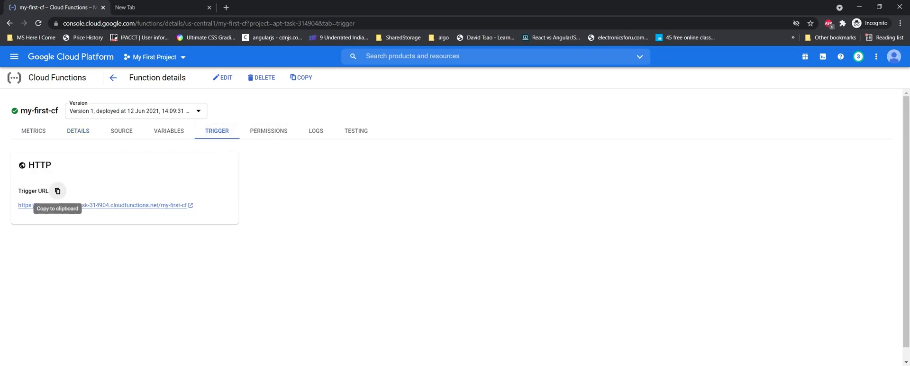
pyautogui.click(58, 190)
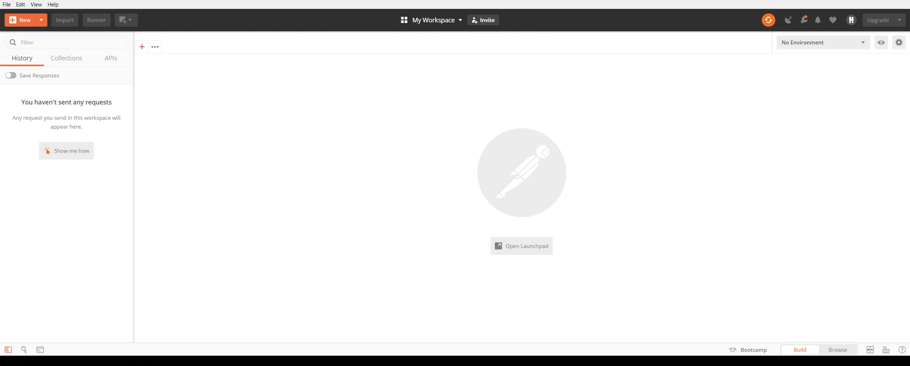
# Step: In Postman, send a GET request to the copied trigger URL with query parameter name=QueryName, and resend it with that parameter disabled
pyautogui.click(142, 47)
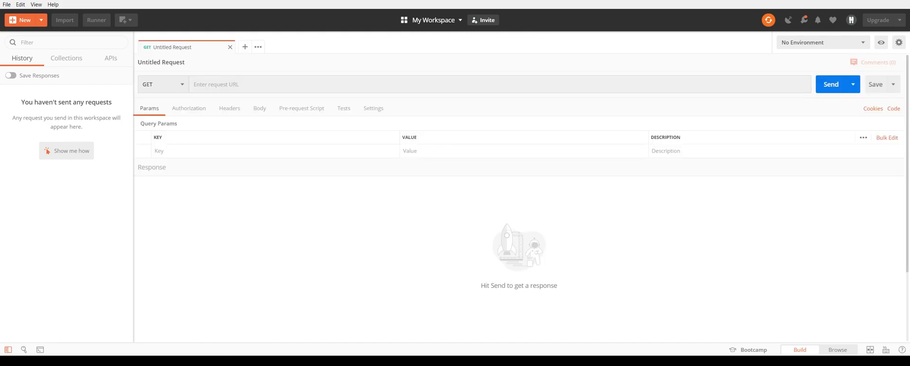
pyautogui.hotkey('ctrl', 'v')
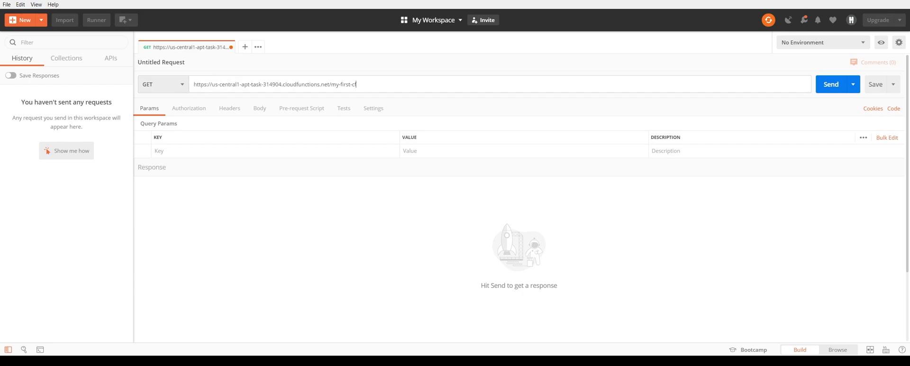
pyautogui.click(213, 151)
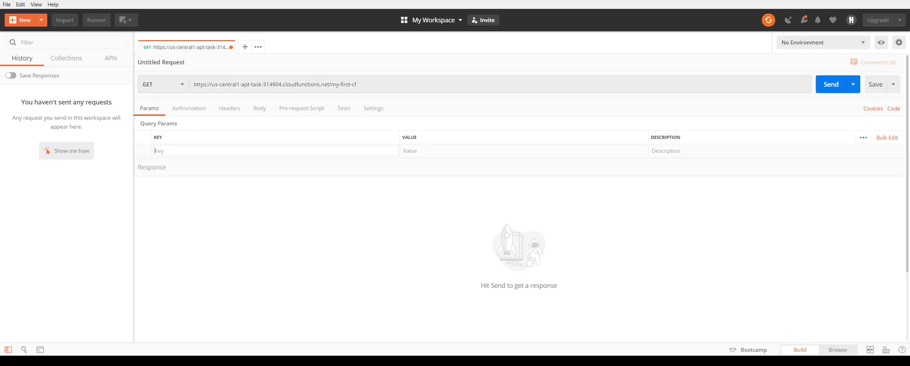
pyautogui.write('name')
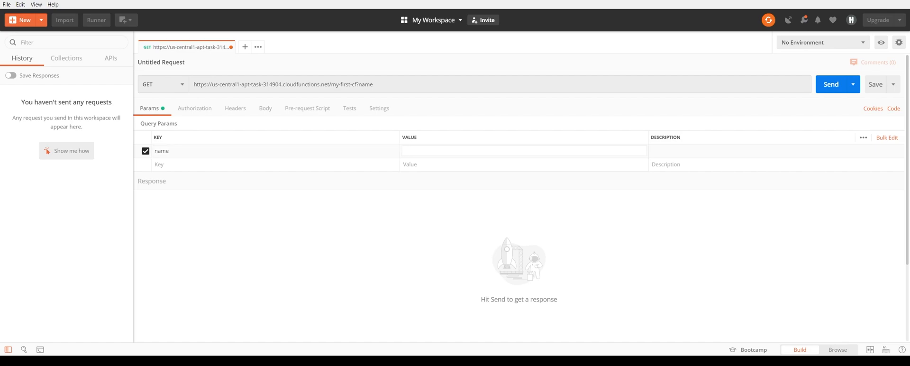
pyautogui.write('=QueryName')
pyautogui.click(831, 83)
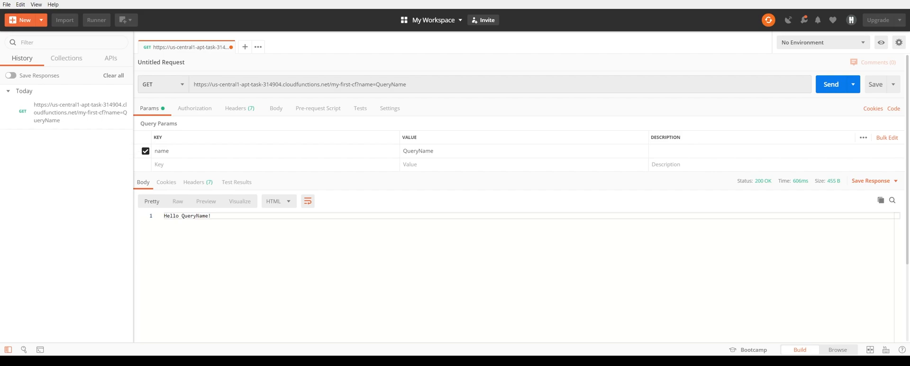
pyautogui.click(145, 150)
pyautogui.click(831, 84)
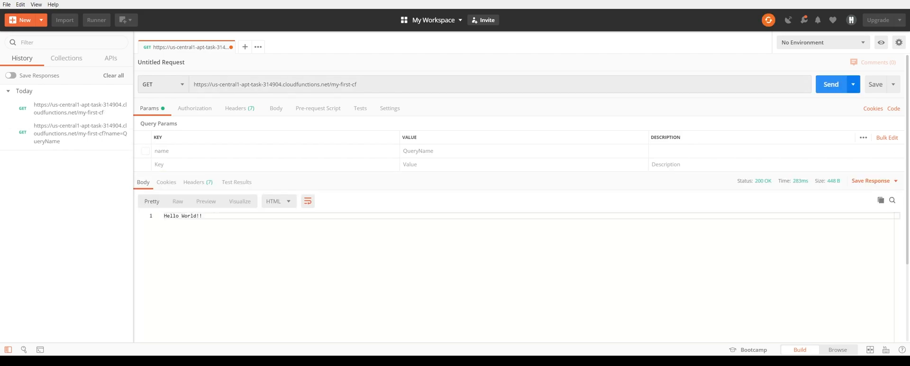
# Step: Change the request method to POST and set its body to raw JSON
pyautogui.click(163, 84)
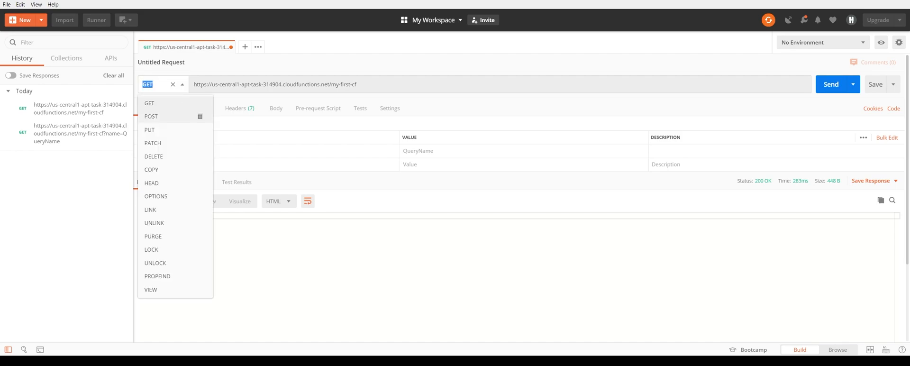
pyautogui.click(156, 116)
pyautogui.click(294, 126)
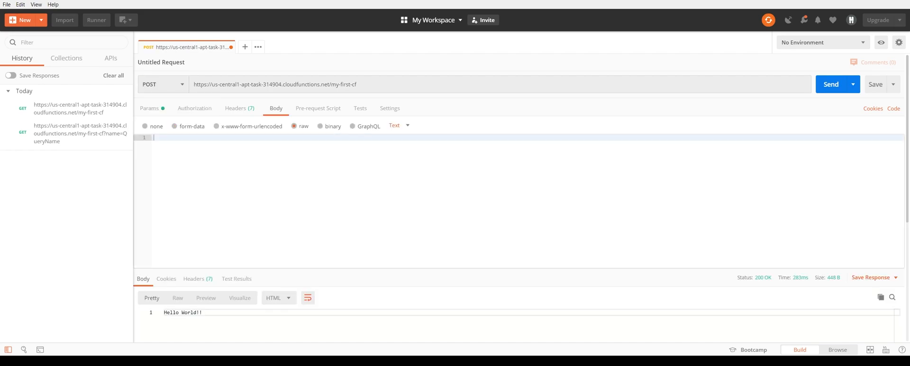
pyautogui.click(397, 125)
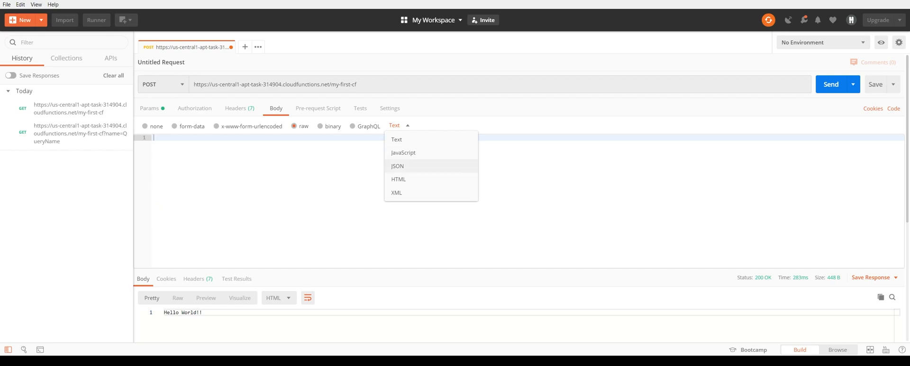
pyautogui.click(398, 166)
# Step: Enter the JSON body {"name": "JsonName"}, send the POST request and check the returned greeting
pyautogui.write('{')
pyautogui.press('Return')
pyautogui.write('"name"')
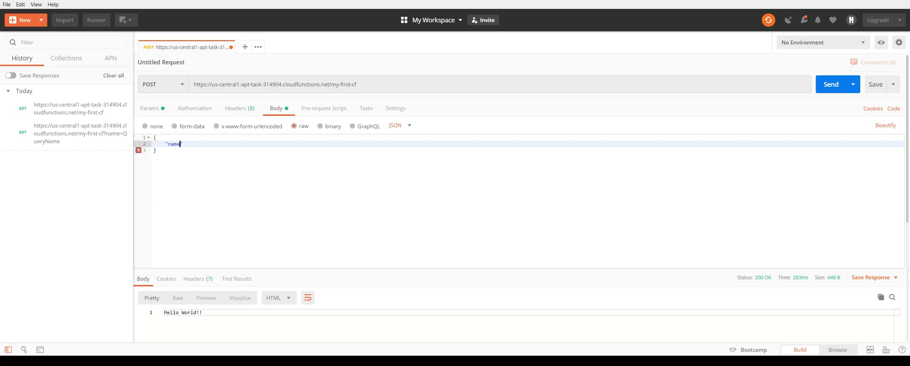
pyautogui.write(': "JsonName')
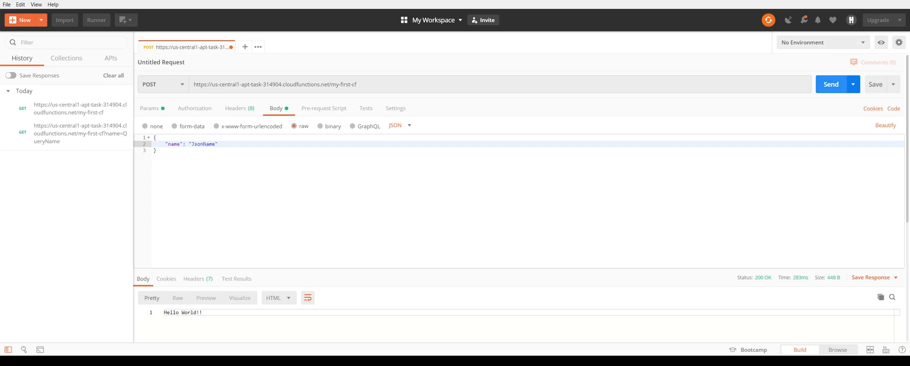
pyautogui.click(831, 84)
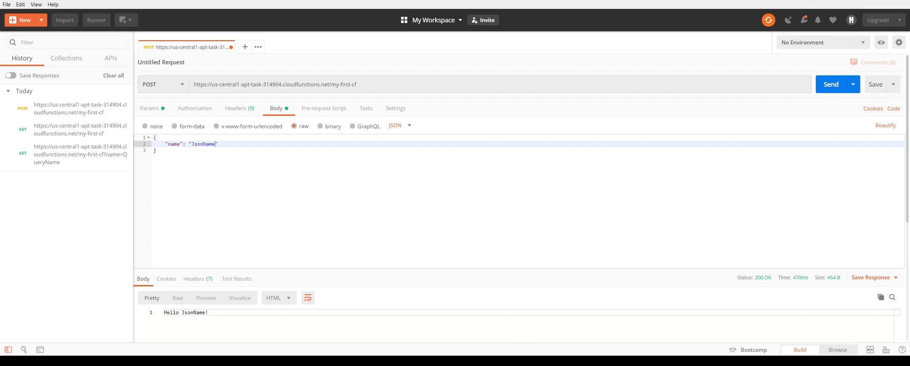
pyautogui.moveTo(164, 312); pyautogui.dragTo(208, 312)
pyautogui.click(209, 312)
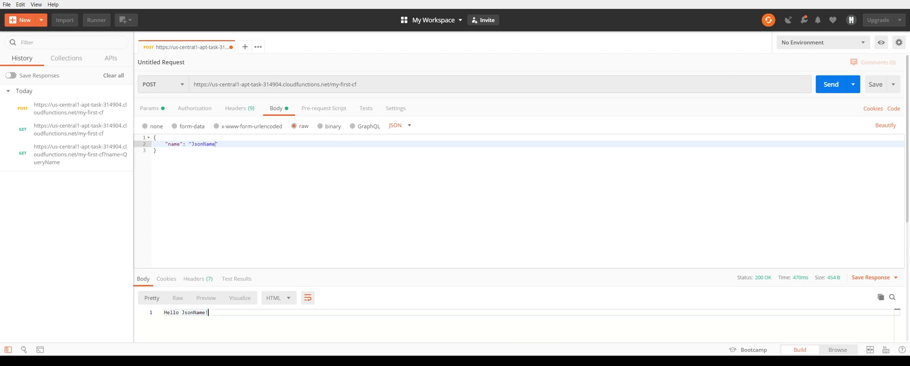